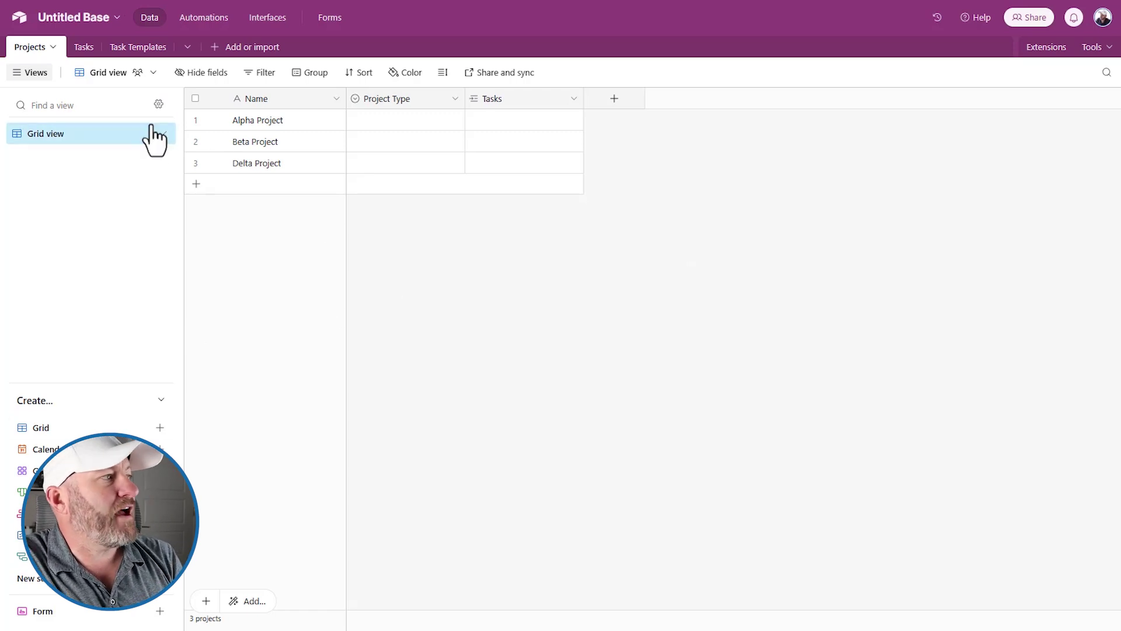
left_click(259, 128)
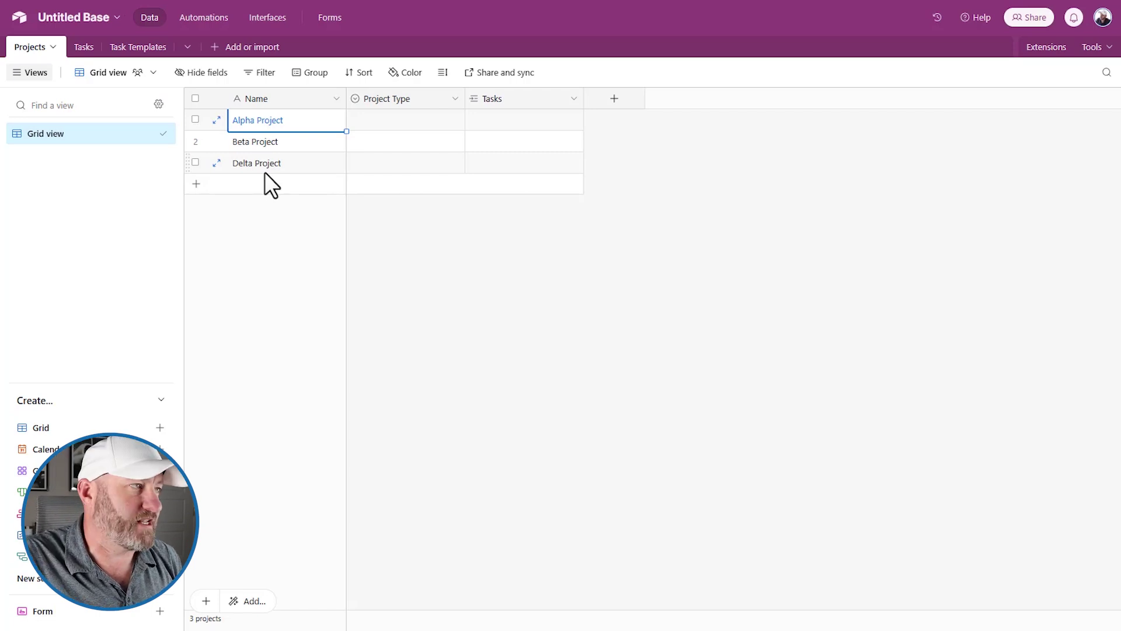
double_click(381, 117)
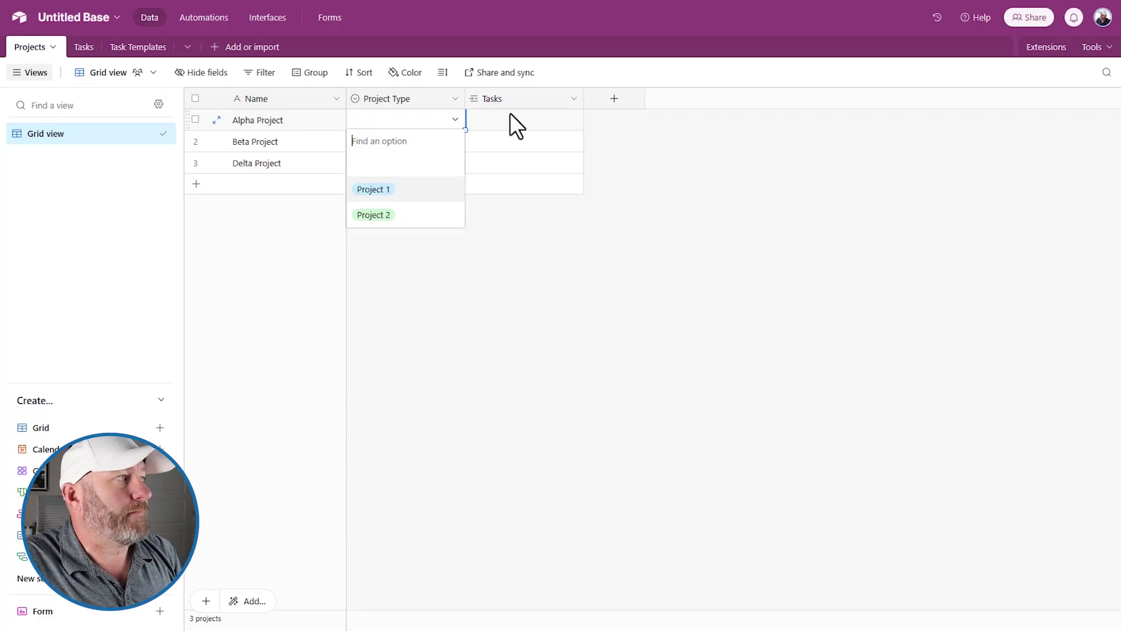
Delete the three empty records from the Tasks table
left_click(85, 47)
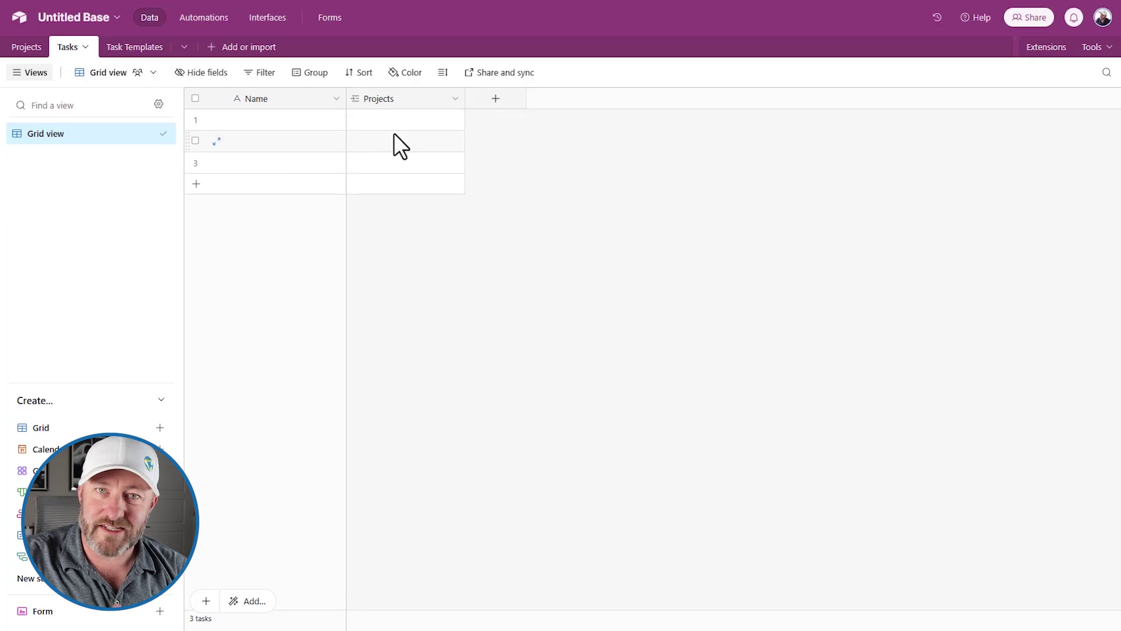
left_click(195, 118)
left_click(195, 140)
left_click(195, 162)
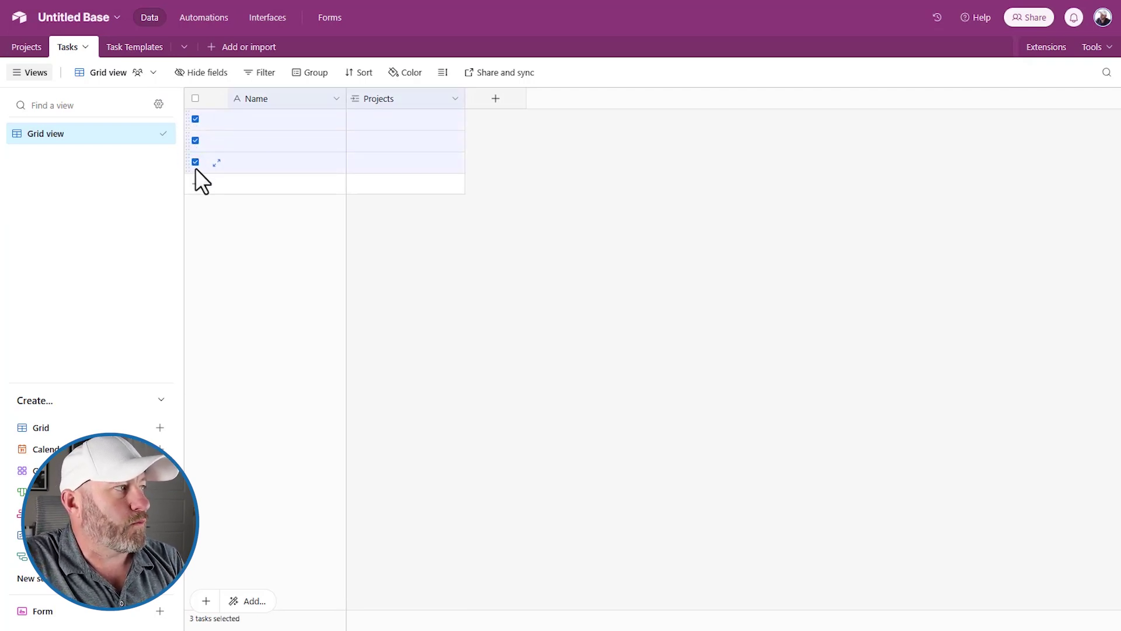
right_click(198, 164)
left_click(251, 225)
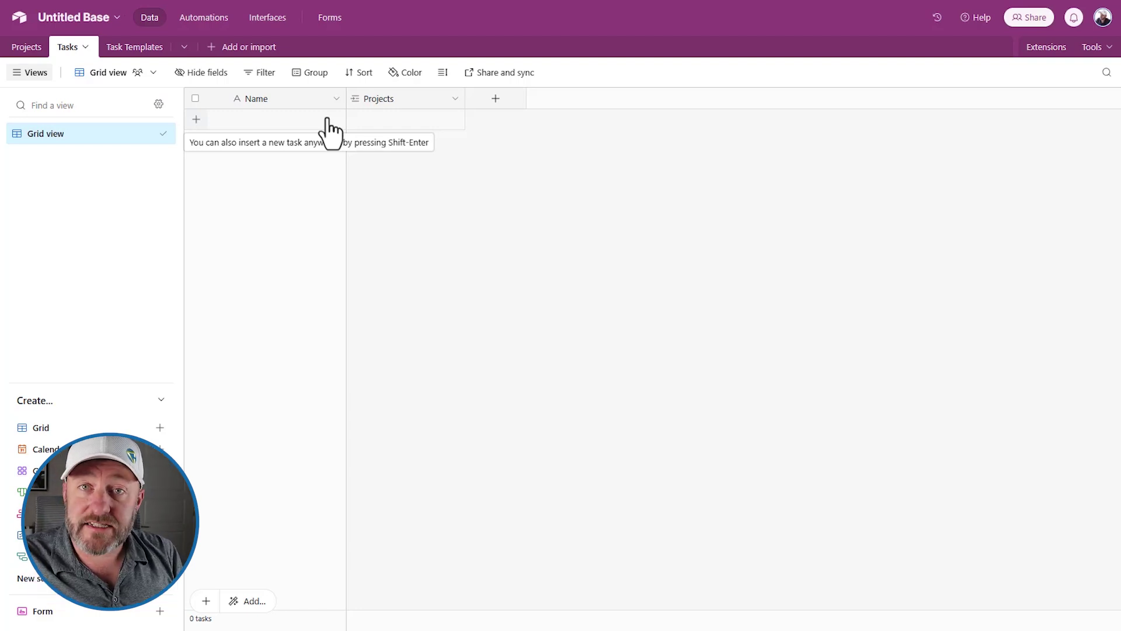
In the Task Templates table, narrow the Name column slightly and group the records by Project Type
left_click(143, 50)
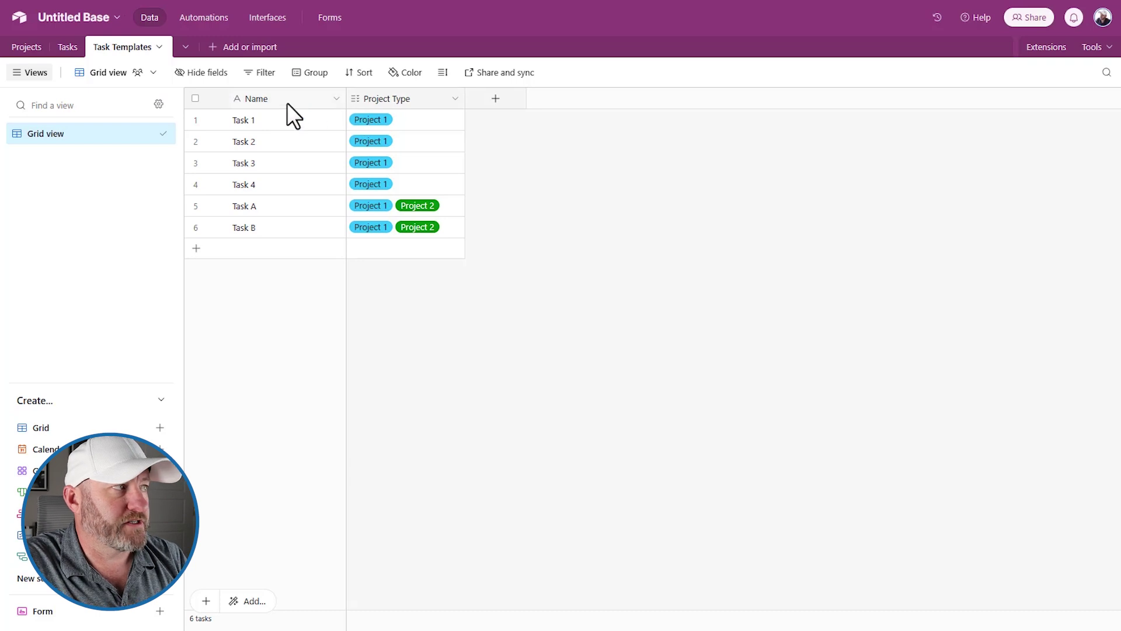
left_click_drag(346, 101, 322, 101)
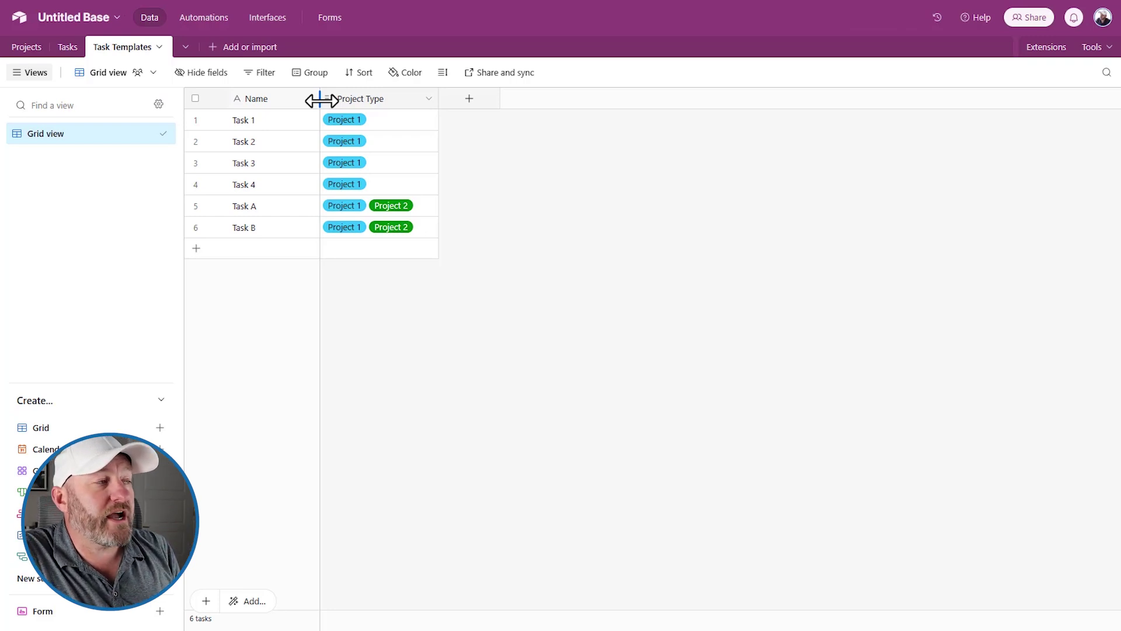
right_click(350, 98)
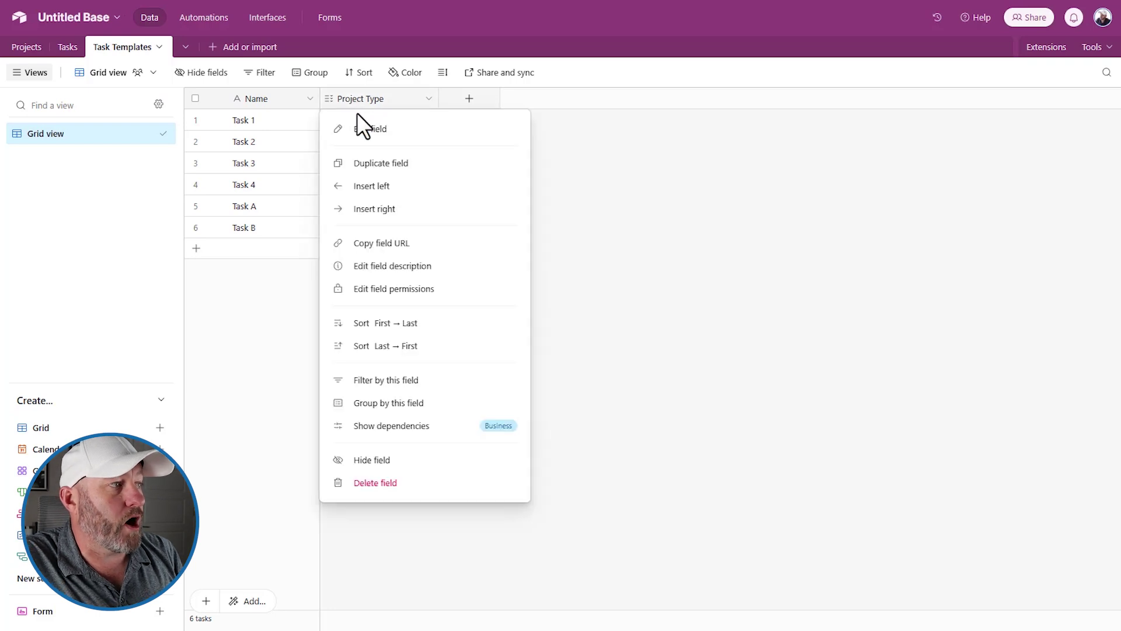
left_click(397, 403)
left_click(617, 325)
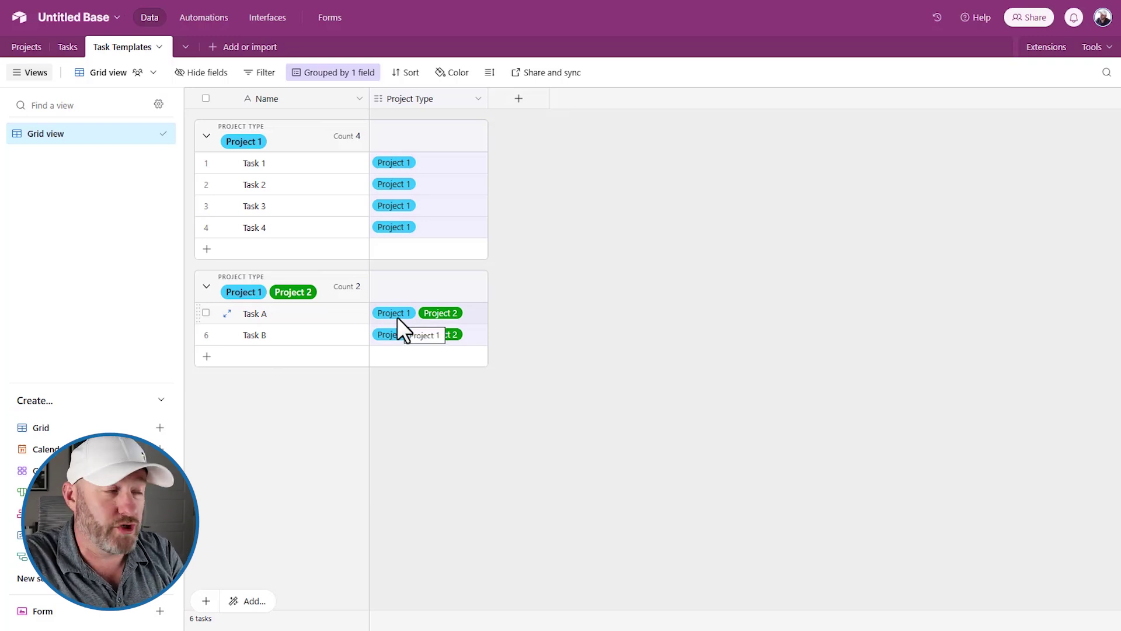
left_click(266, 315)
left_click(269, 331)
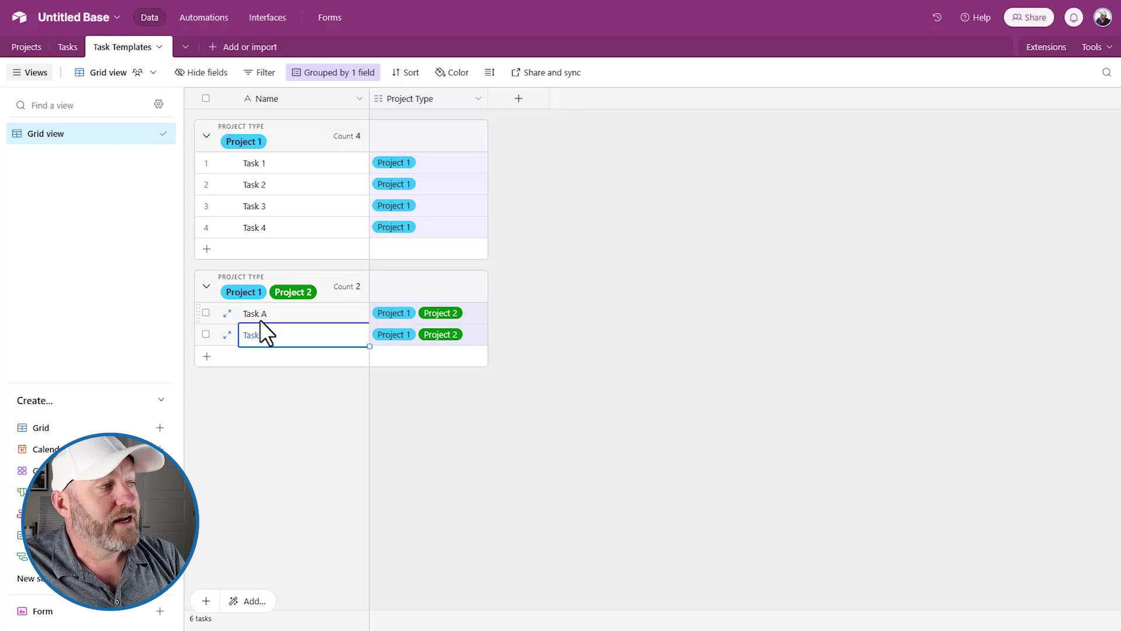
type("B")
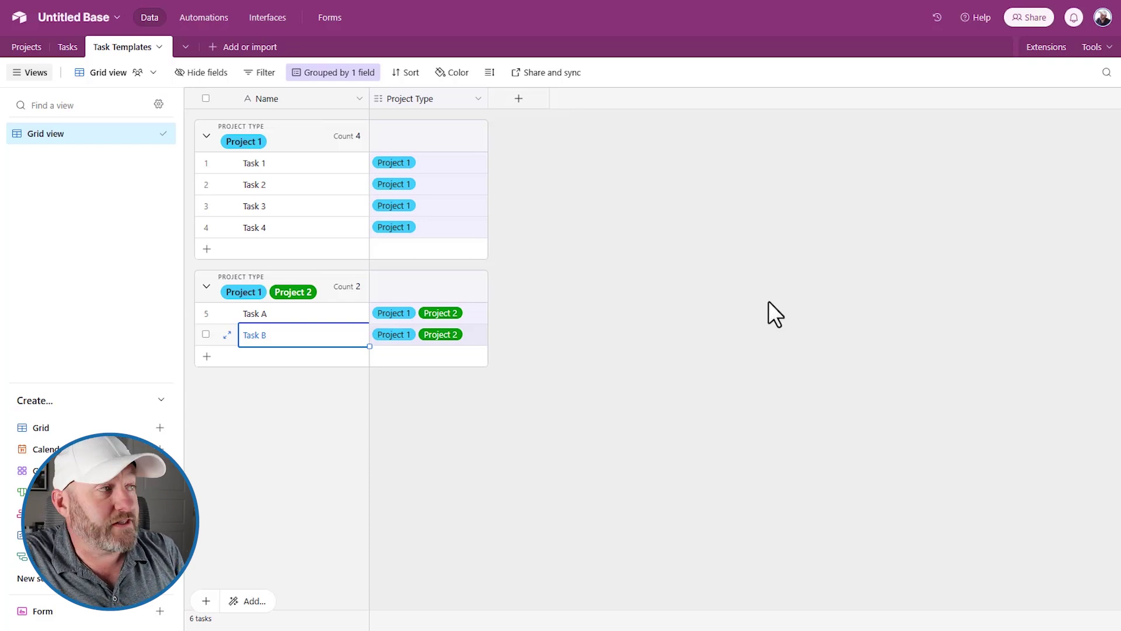
left_click(594, 299)
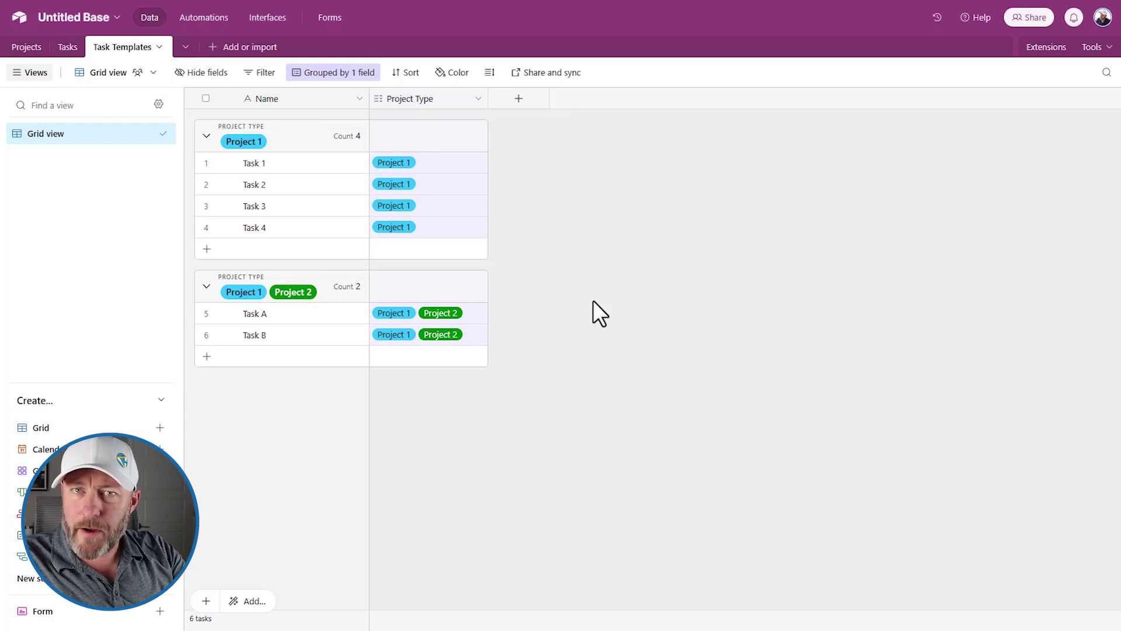
In the Projects table, set the Project Type of Alpha Project to Project 1
left_click(26, 46)
left_click(302, 120)
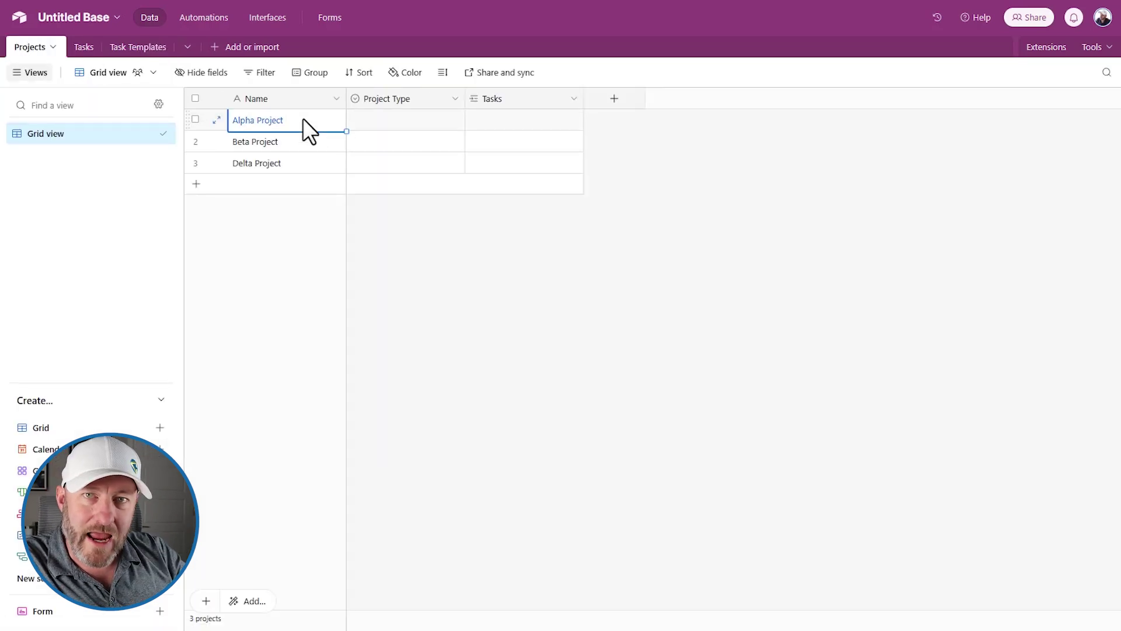
left_click(397, 121)
left_click(396, 121)
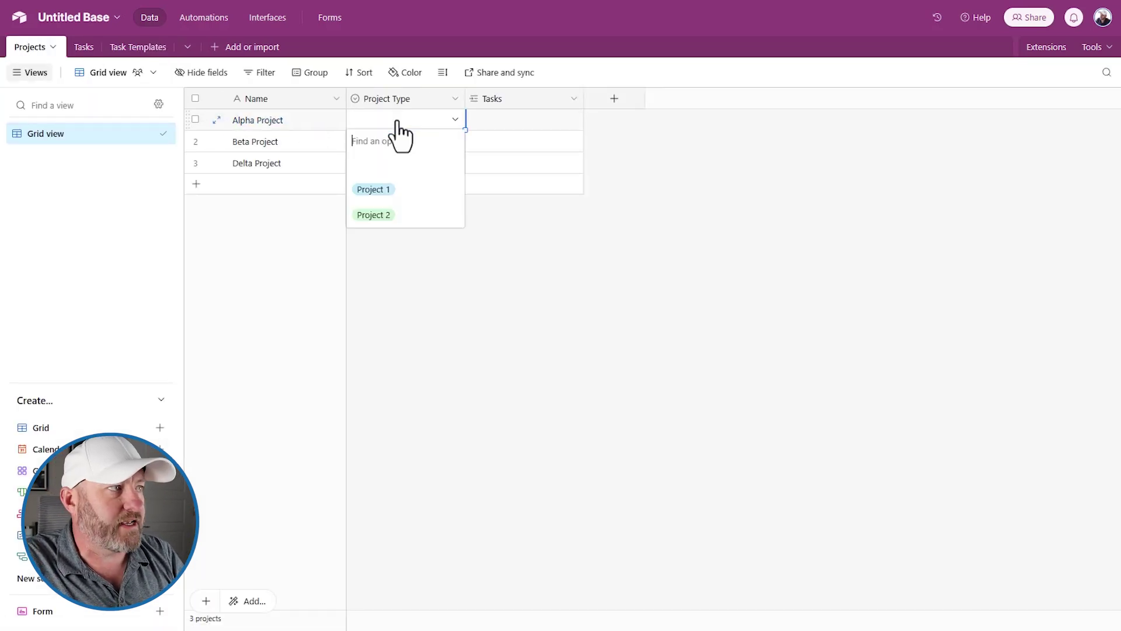
left_click(411, 189)
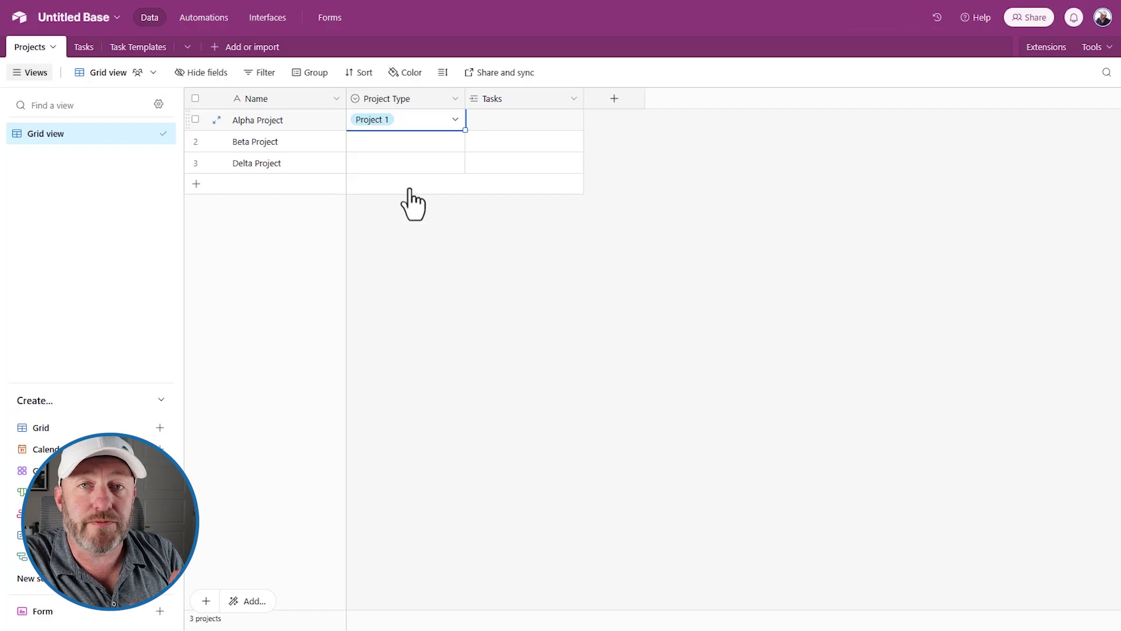
left_click(569, 240)
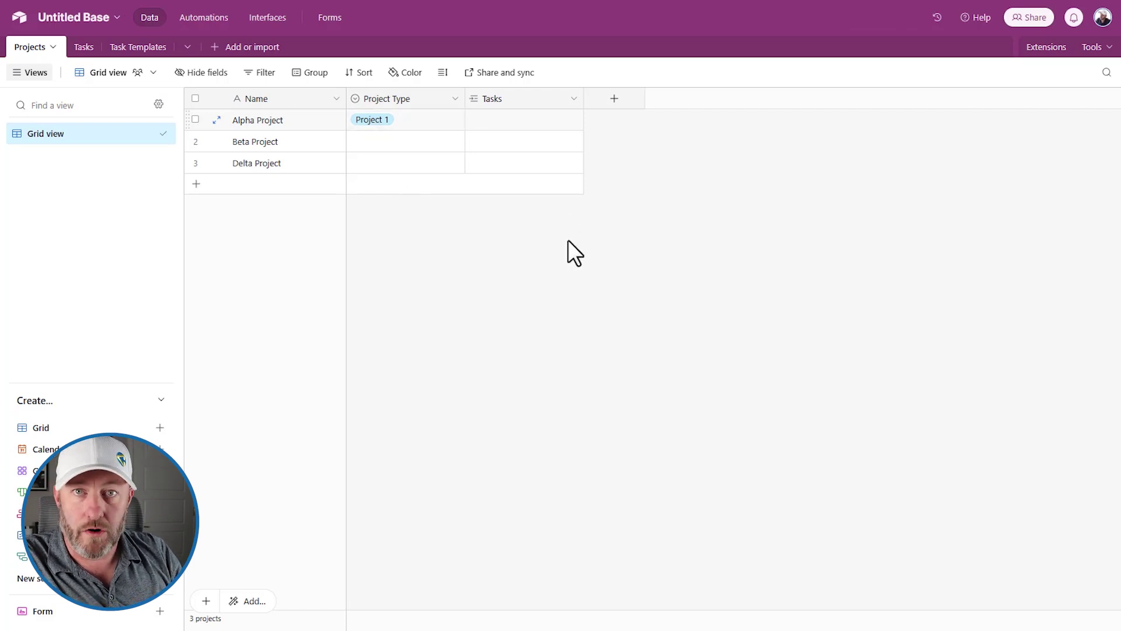
left_click(497, 120)
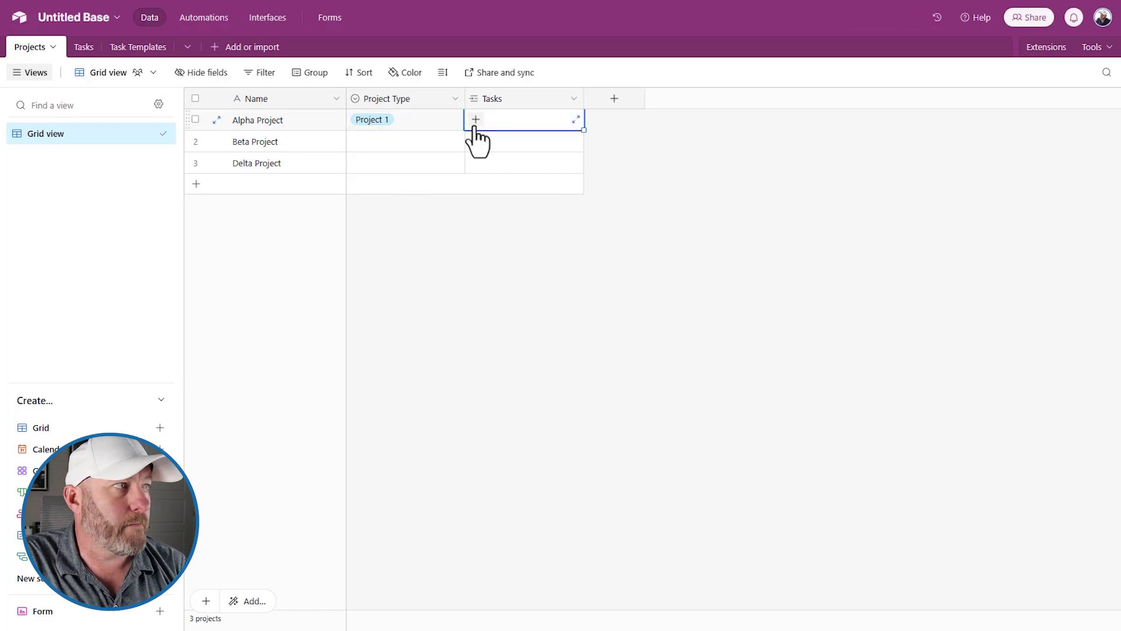
left_click(254, 125)
left_click(369, 124)
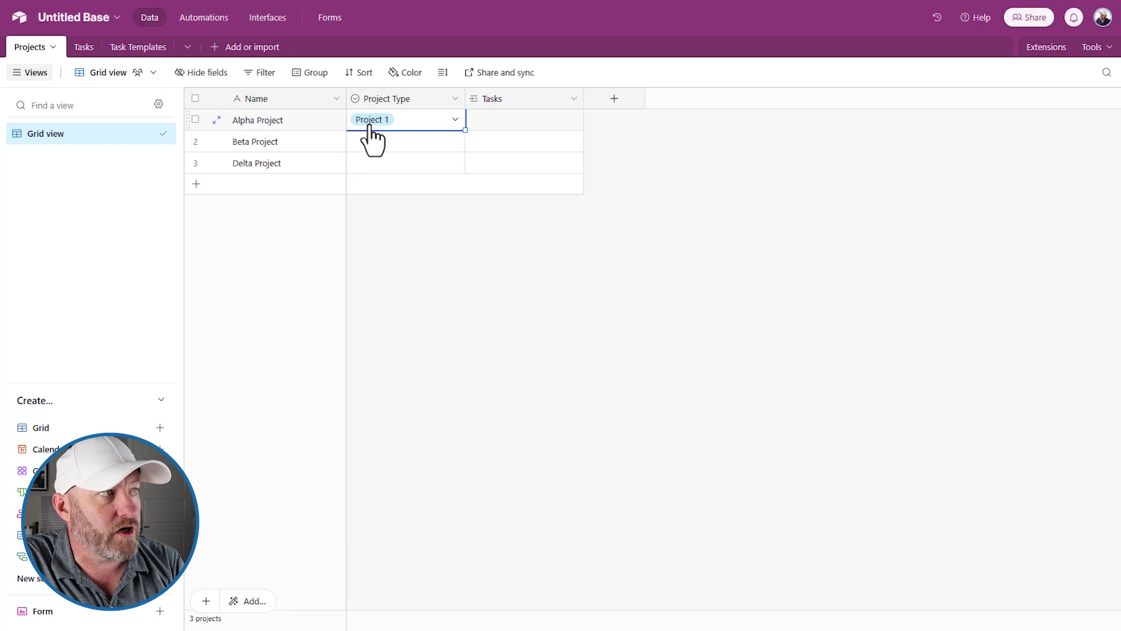
left_click(529, 120)
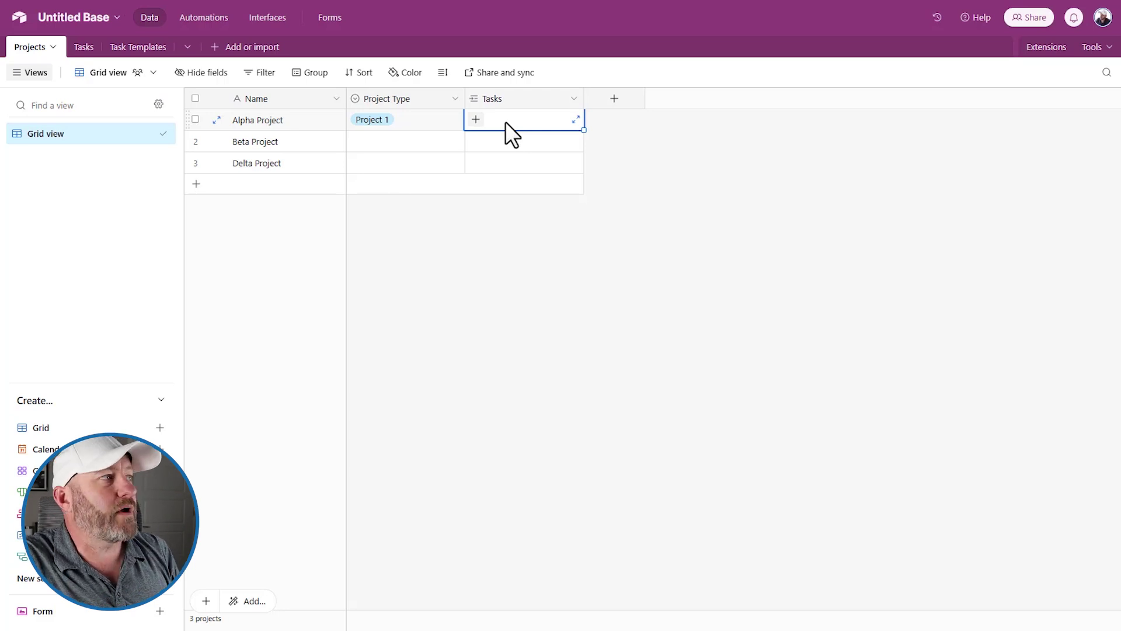
Create an automation with the trigger "When a record matches conditions" on the Projects table
right_click(212, 20)
left_click(622, 173)
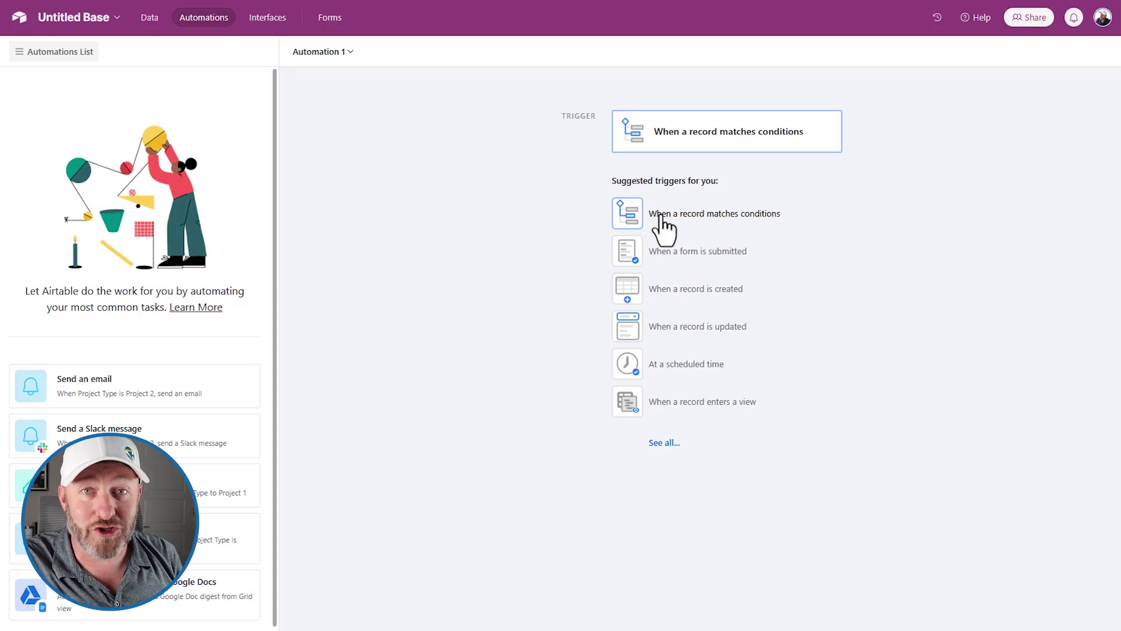
left_click(660, 217)
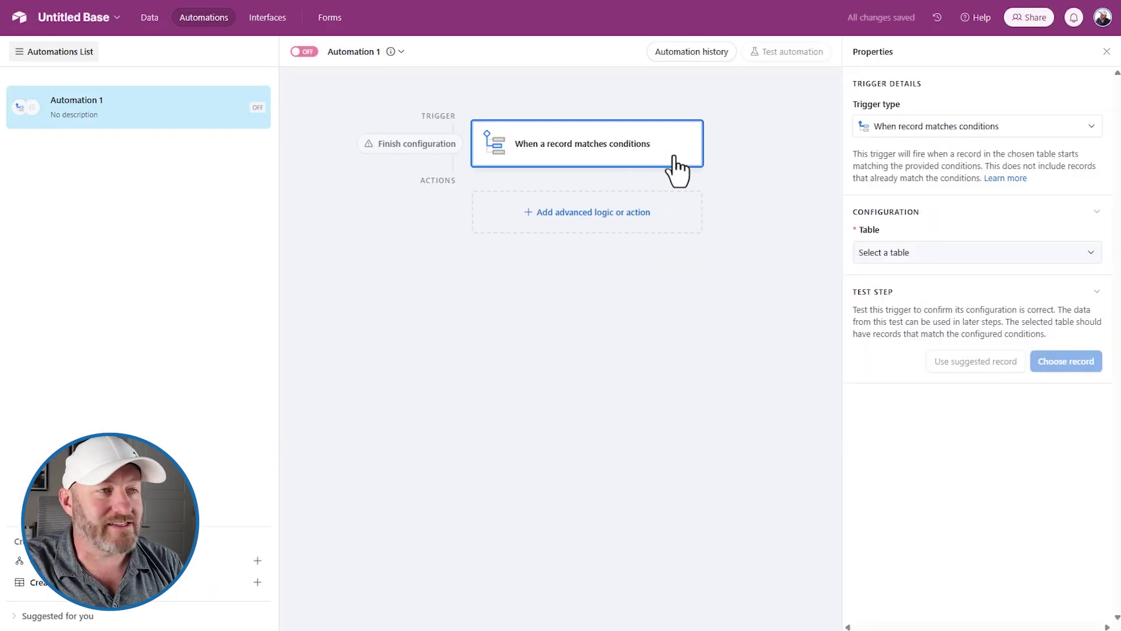
left_click(923, 268)
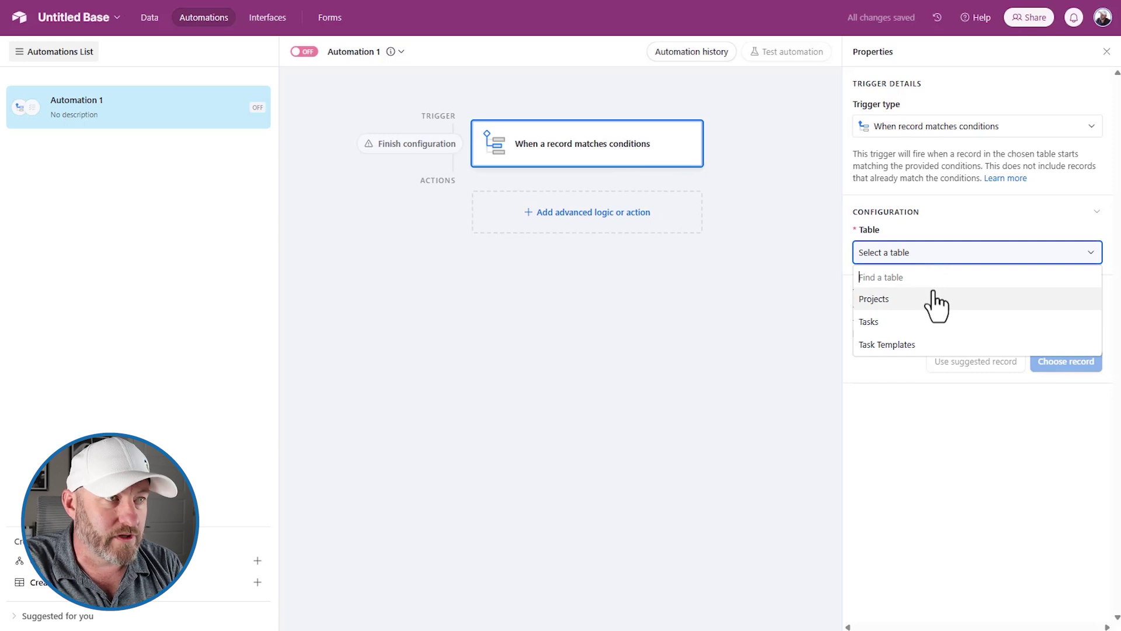
left_click(919, 300)
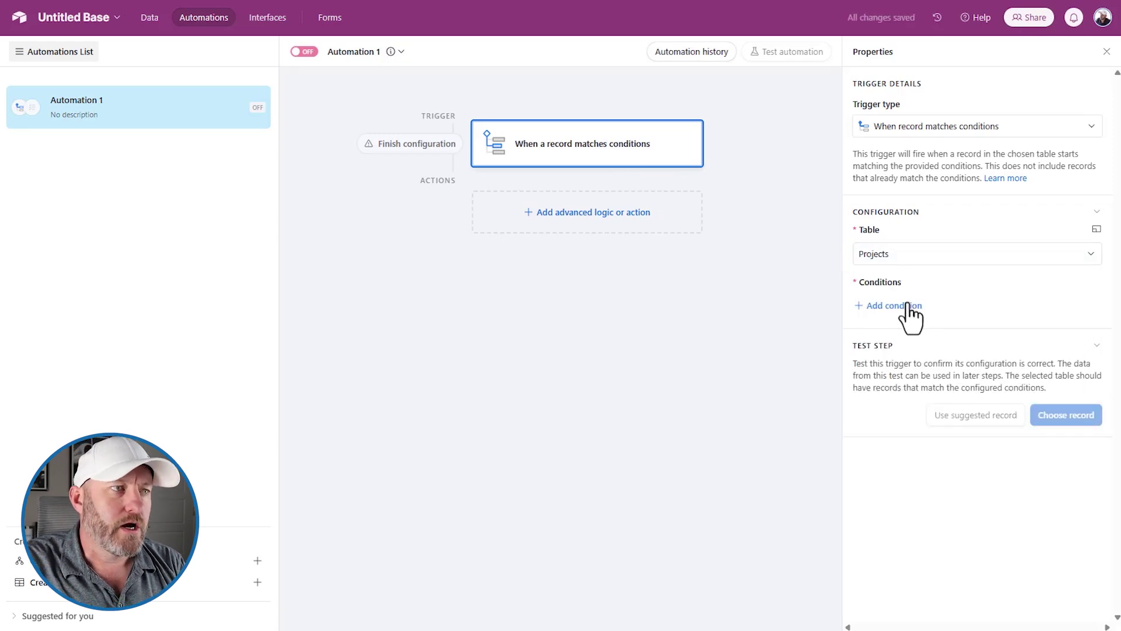
Add a trigger condition requiring that Name is not empty
left_click(905, 306)
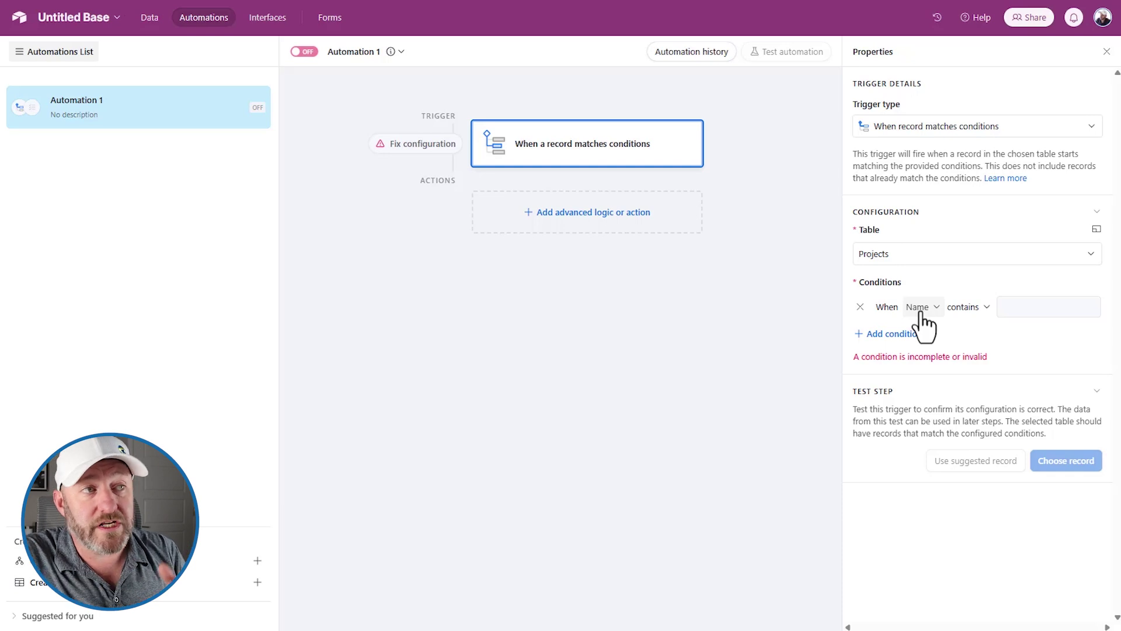
left_click(965, 307)
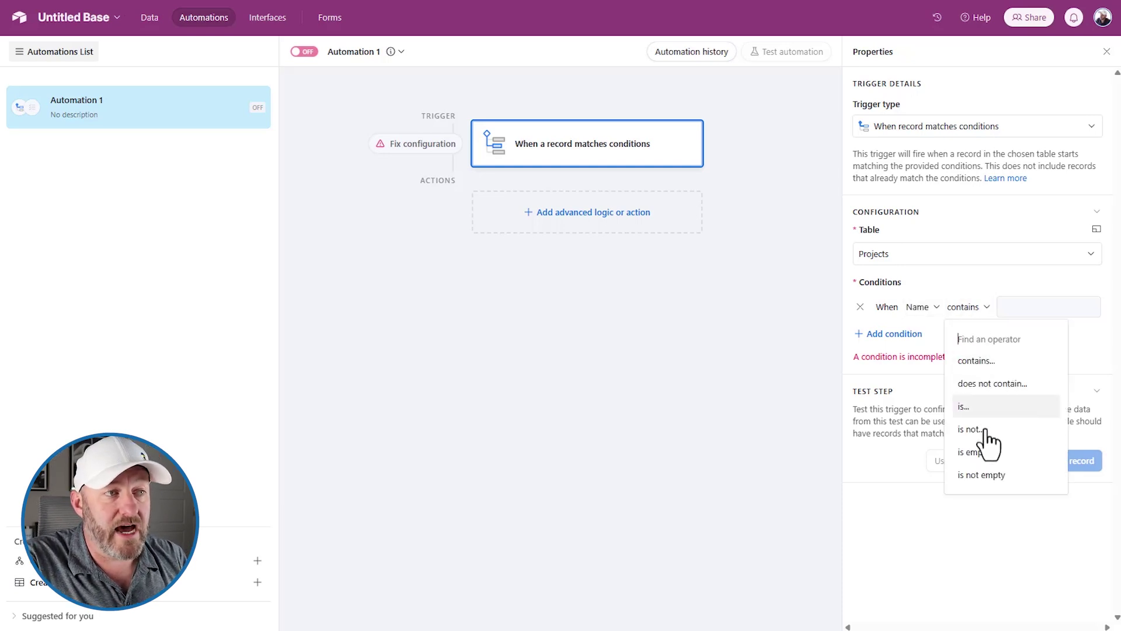
left_click(992, 476)
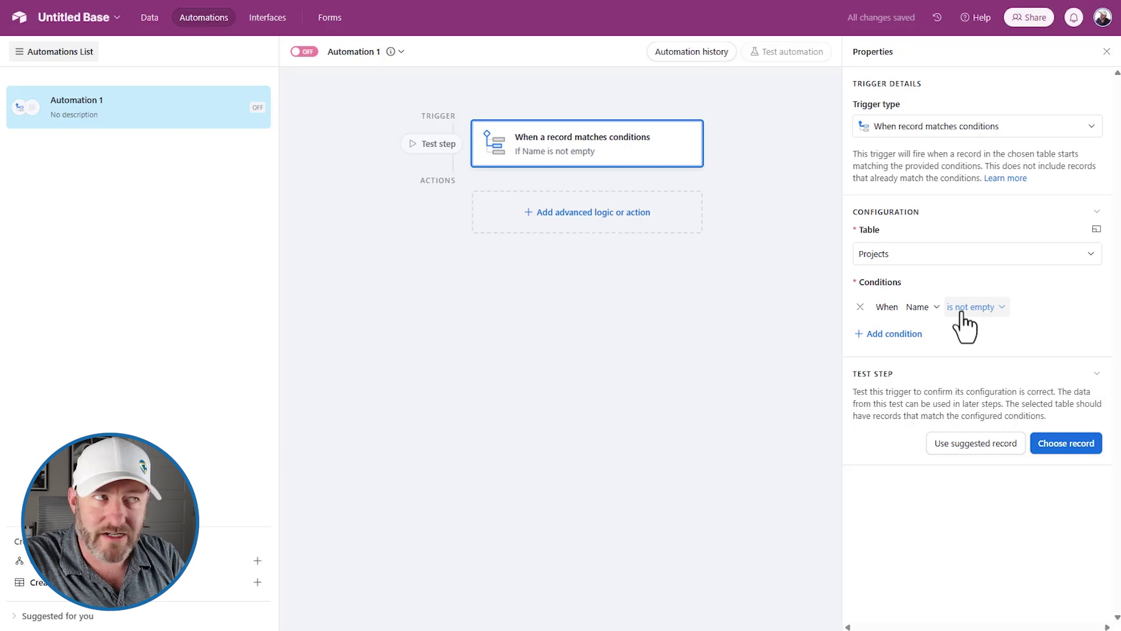
Add a second trigger condition requiring that Project Type is not empty
left_click(915, 335)
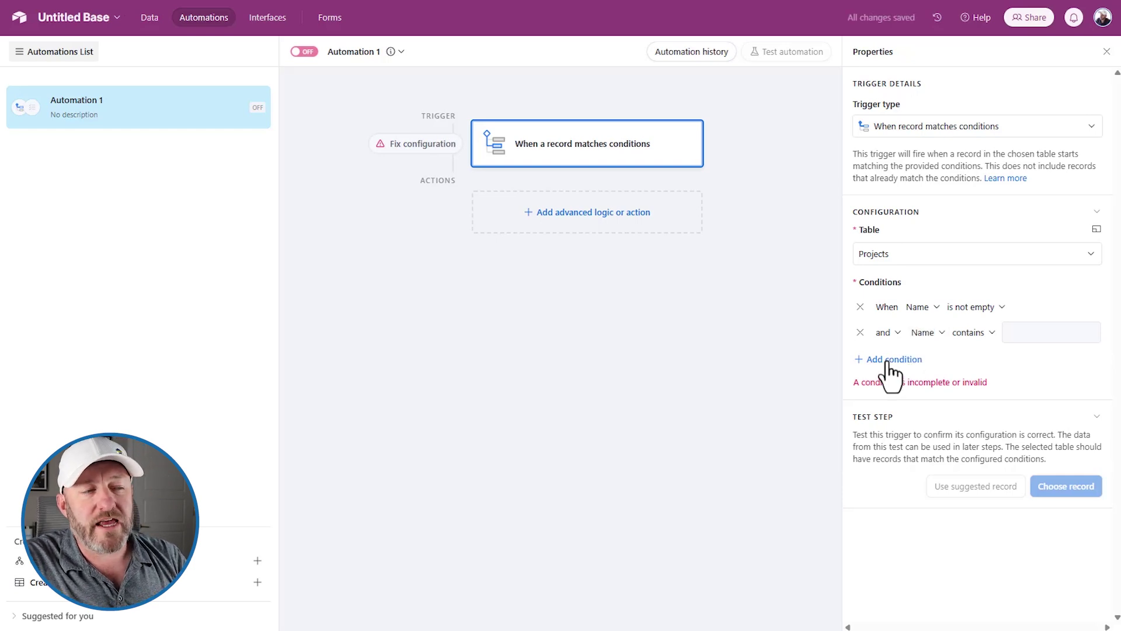
left_click(933, 333)
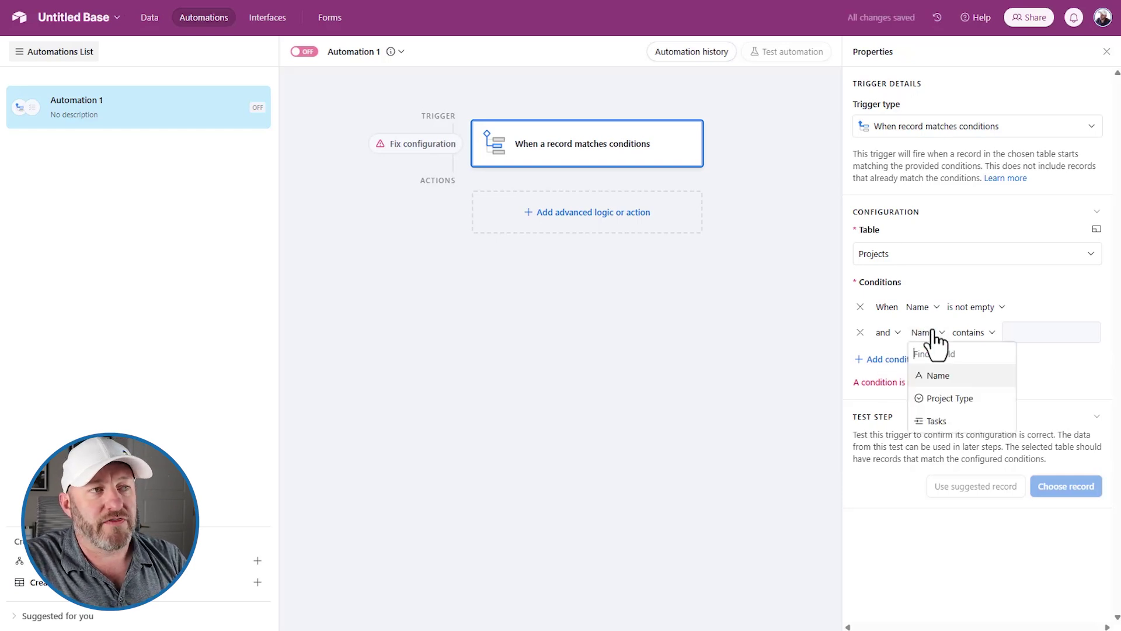
left_click(952, 399)
left_click(985, 334)
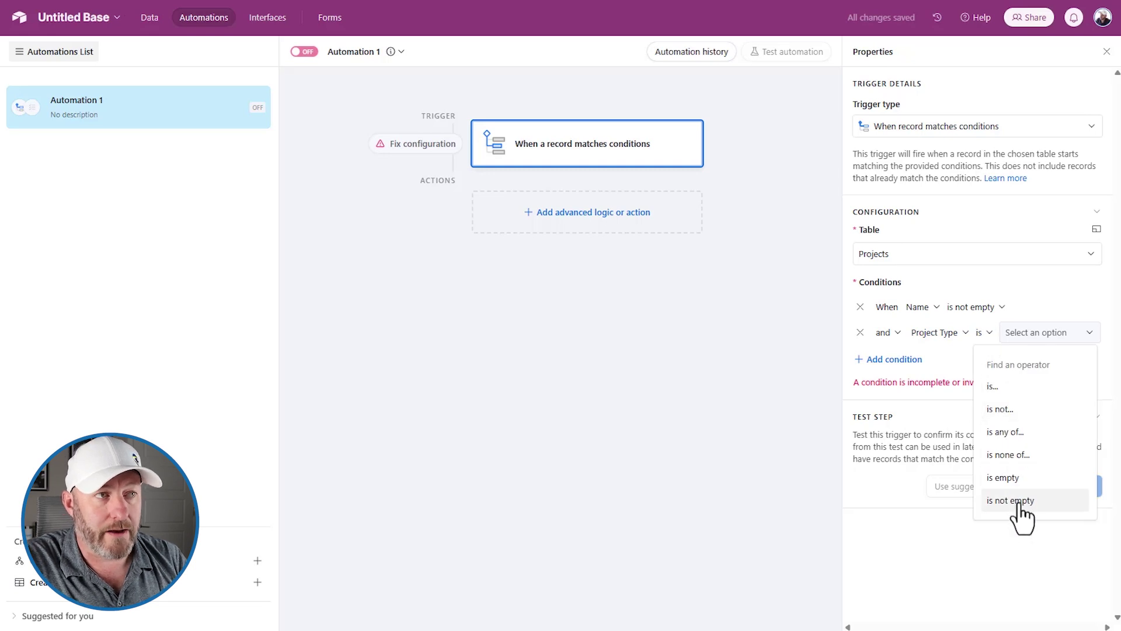
left_click(1018, 501)
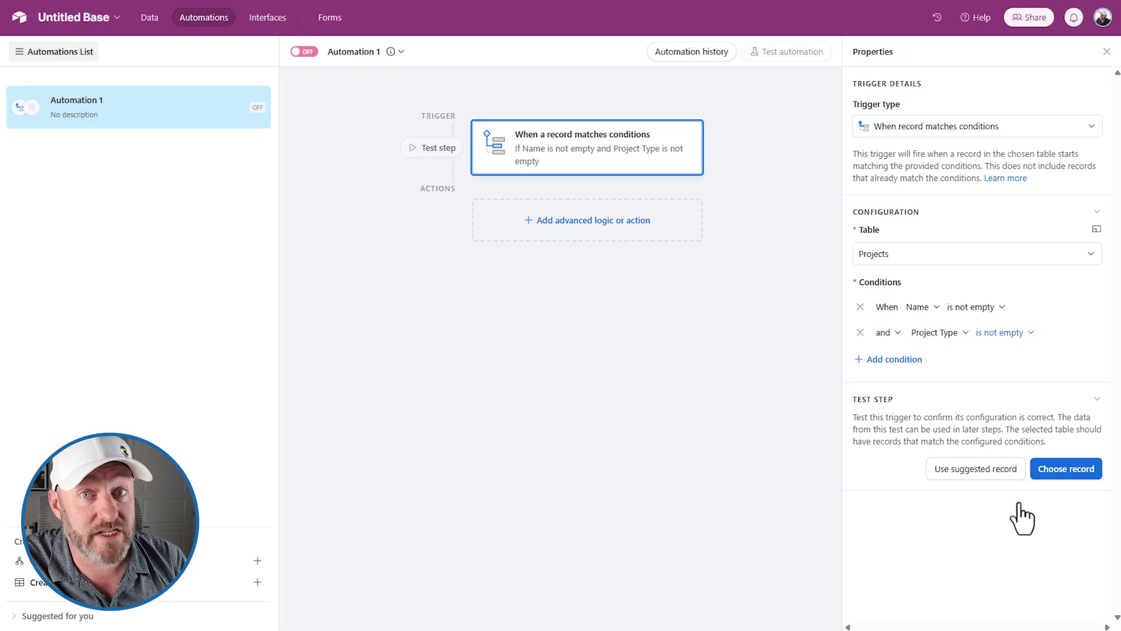
Add a third trigger condition requiring that Tasks is empty
left_click(917, 359)
left_click(916, 359)
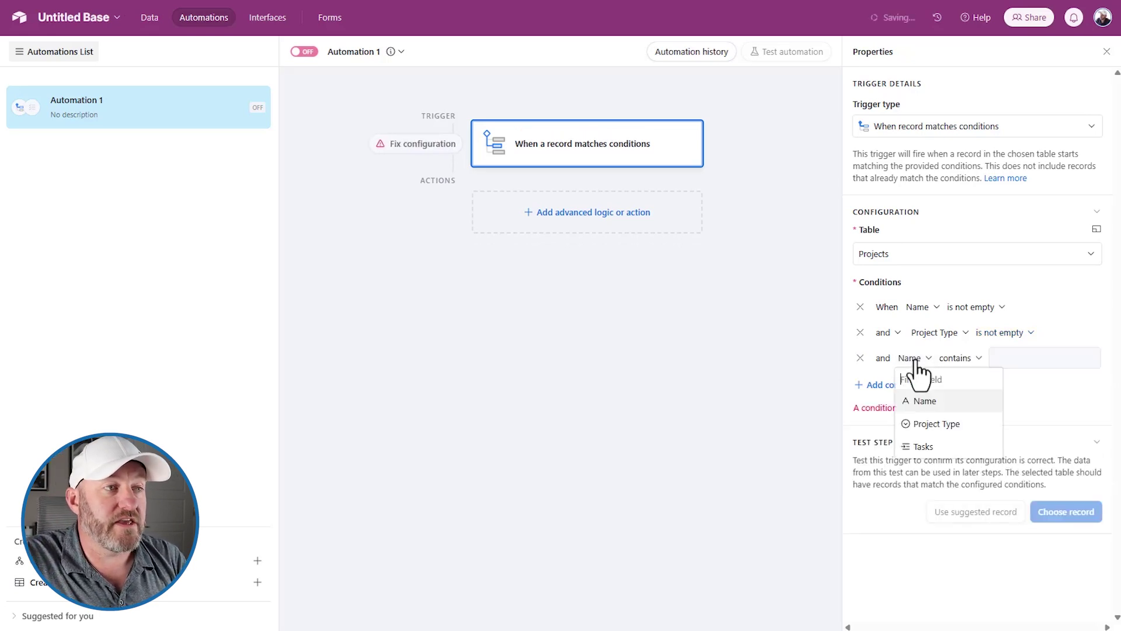
left_click(922, 447)
left_click(969, 363)
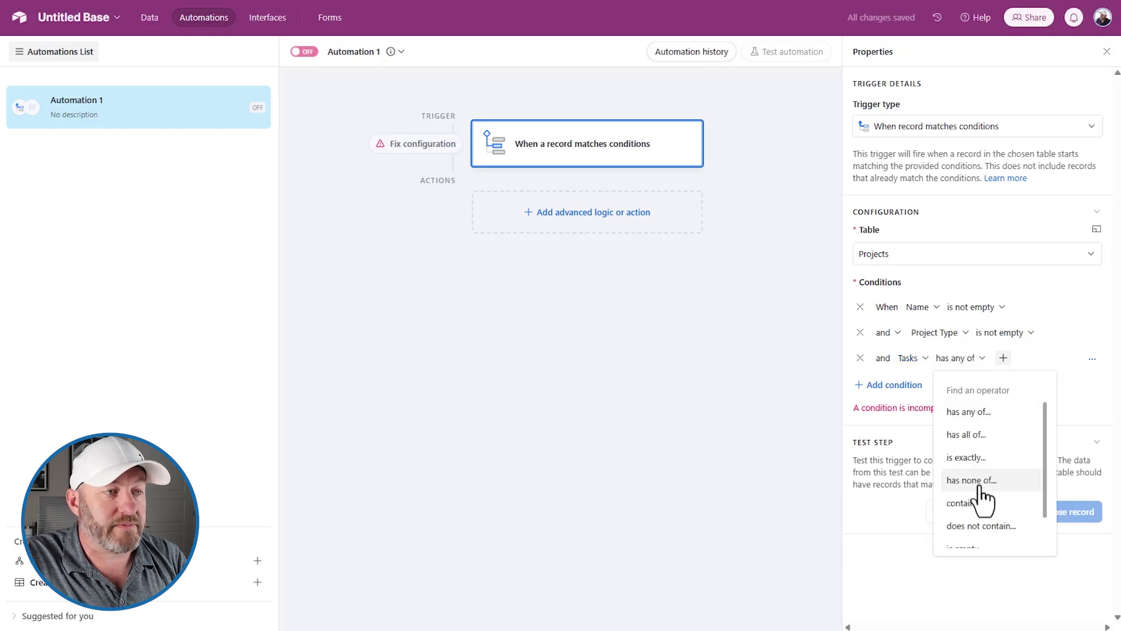
scroll(975, 496, "down", 2)
left_click(963, 513)
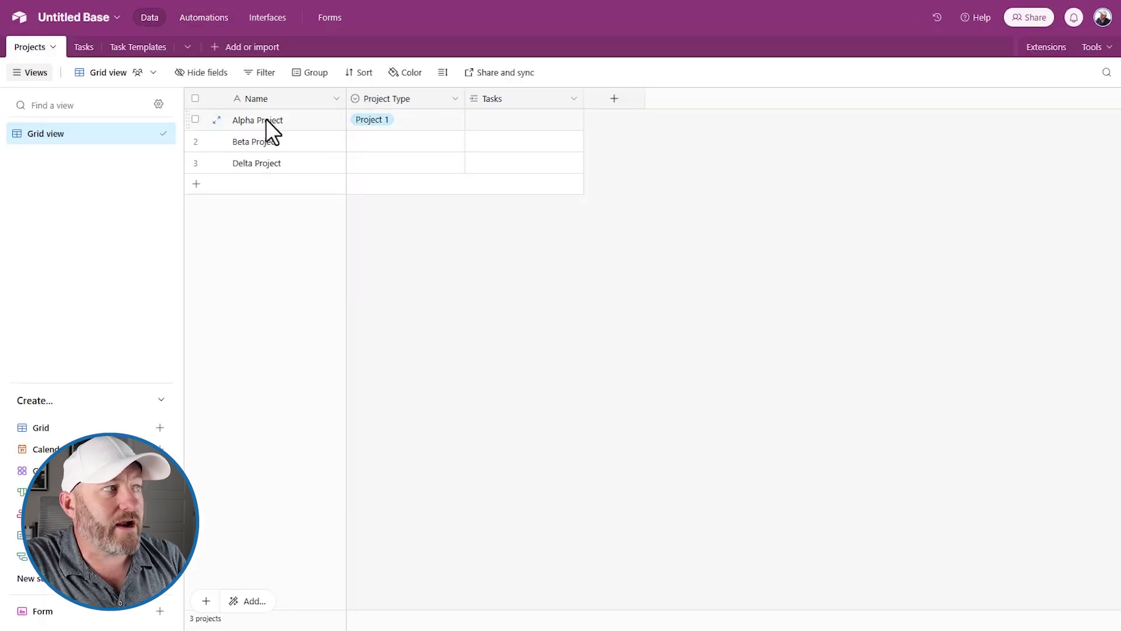
left_click_drag(265, 118, 530, 115)
left_click(471, 284)
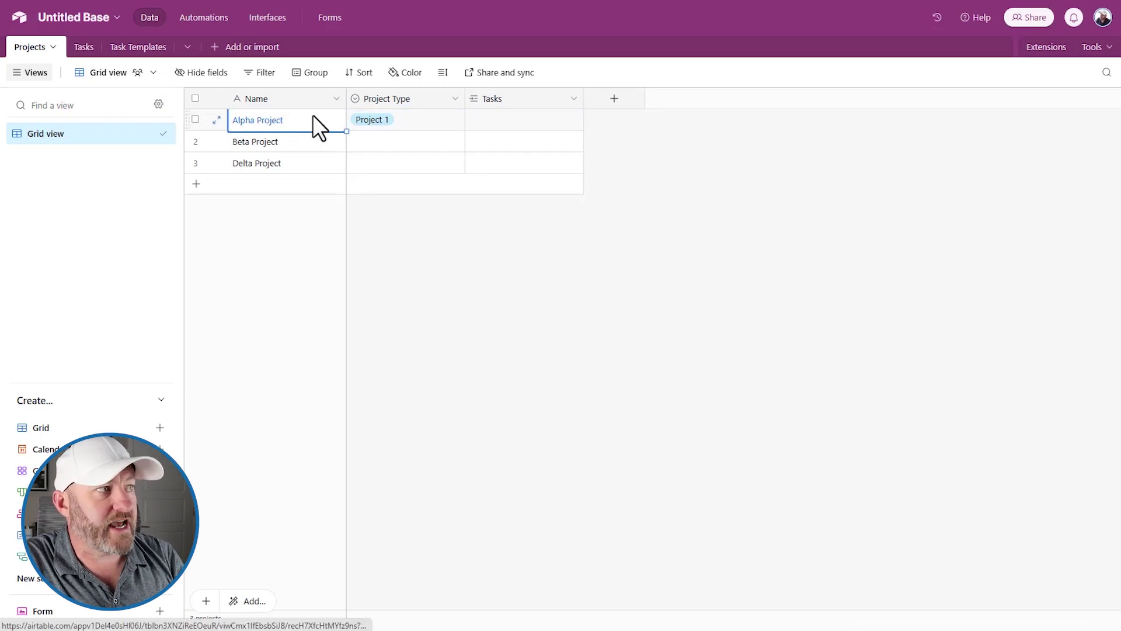
left_click(444, 126)
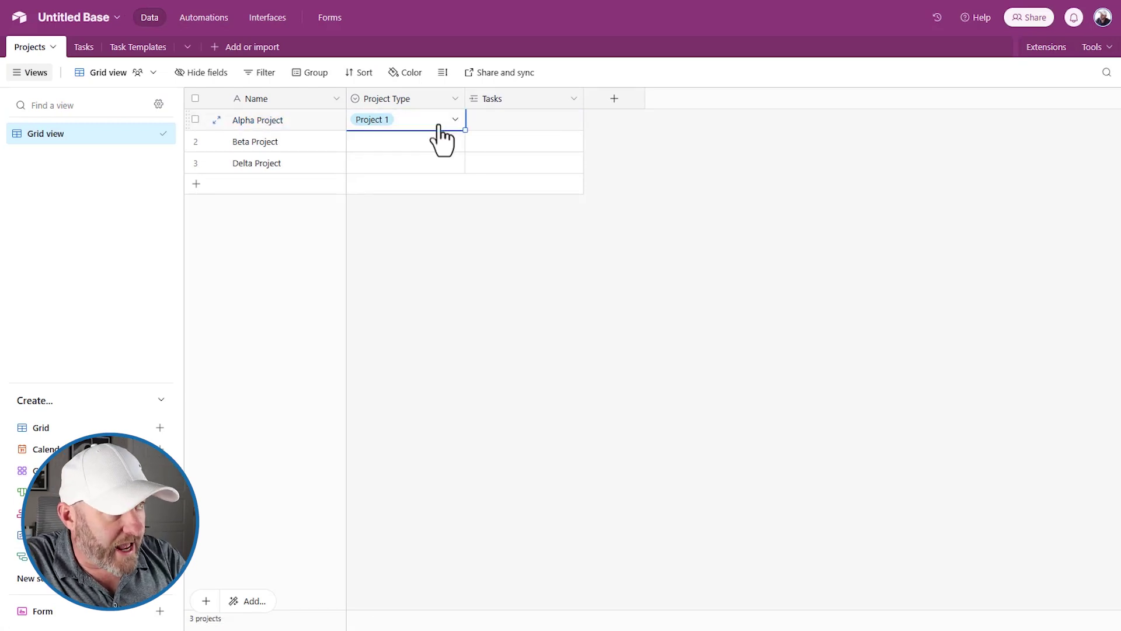
Test the trigger using the Alpha Project record
left_click(520, 121)
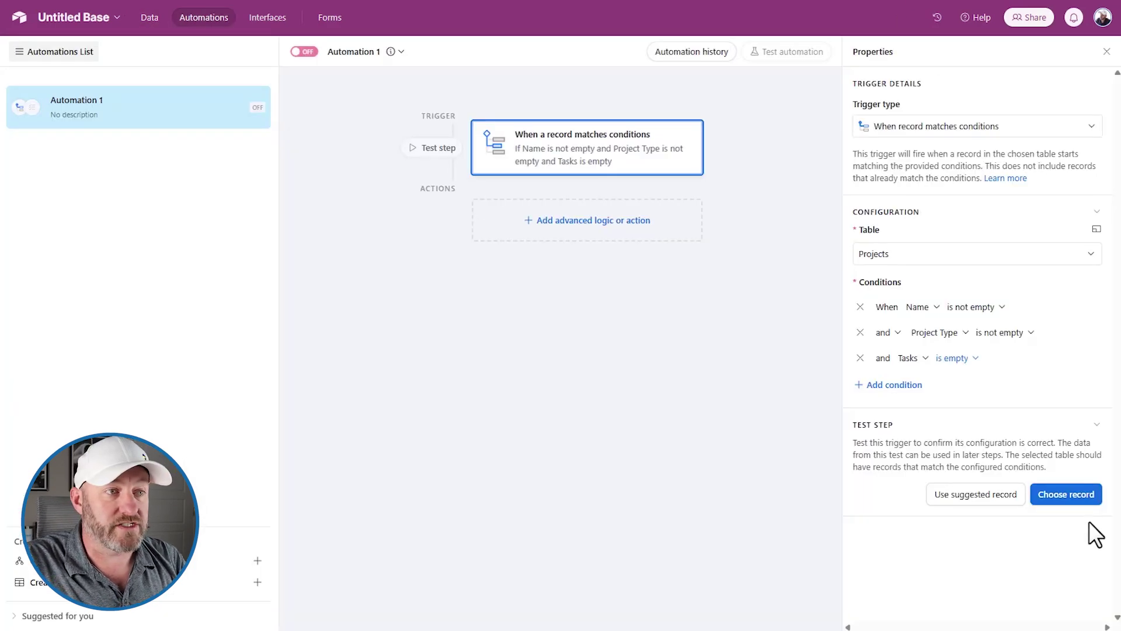
left_click(1072, 501)
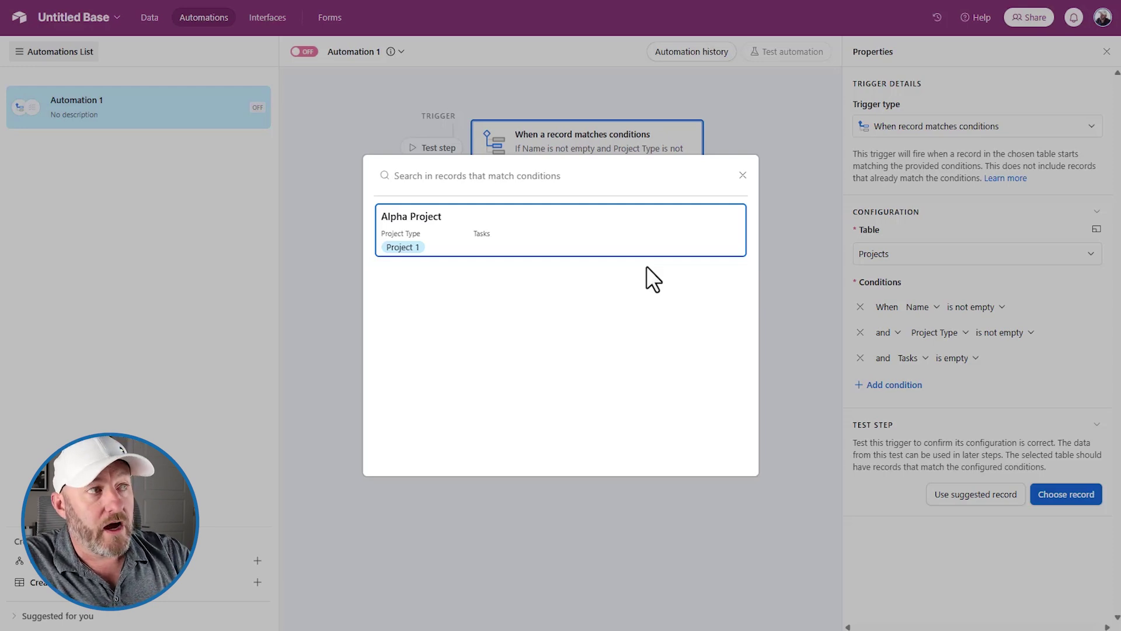
left_click(569, 241)
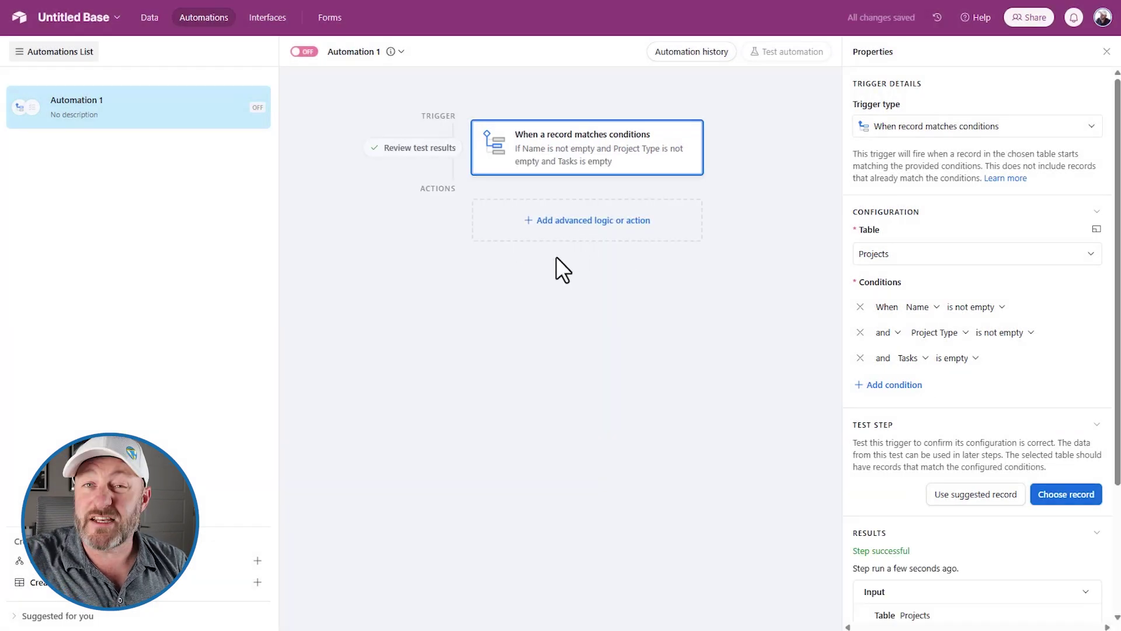
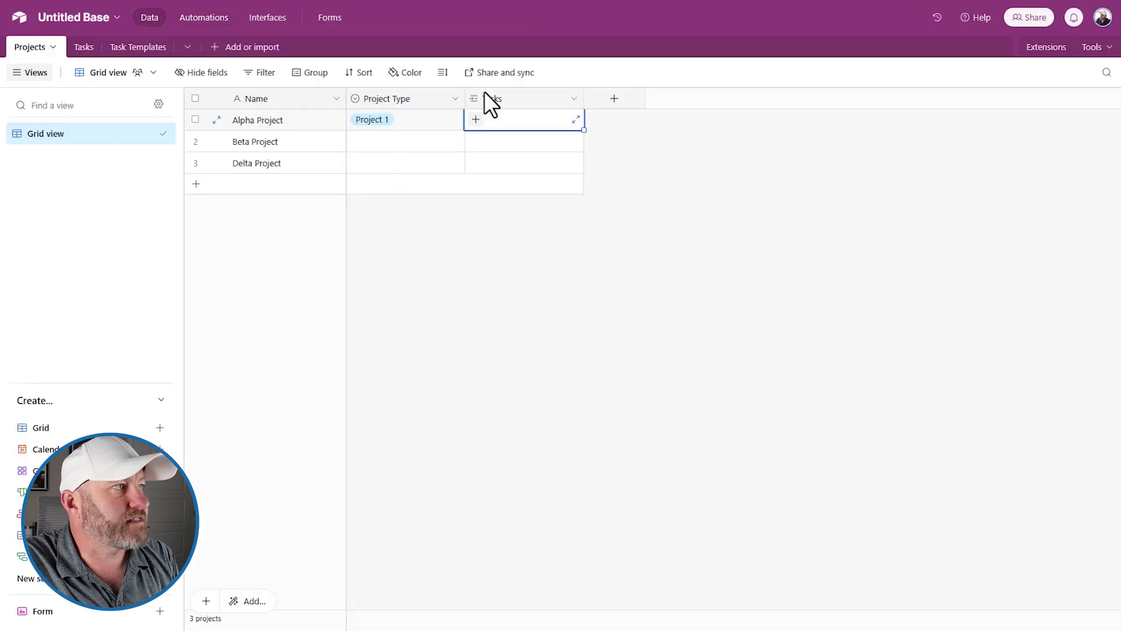
Add a Find records action that searches the Task Templates table based on a condition
left_click(149, 51)
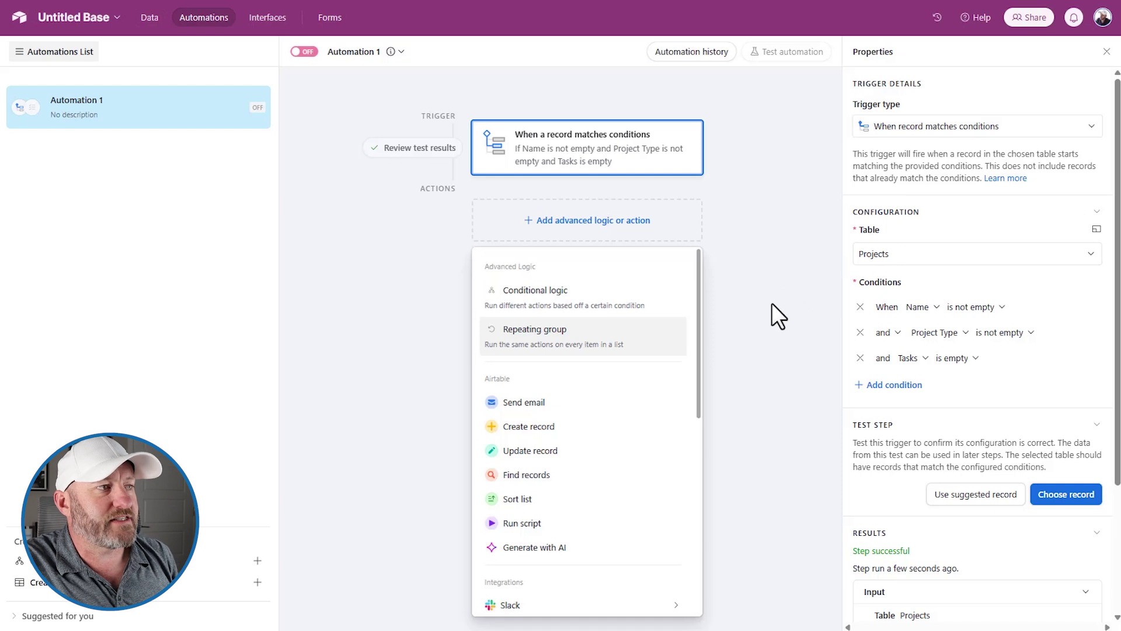
left_click(753, 301)
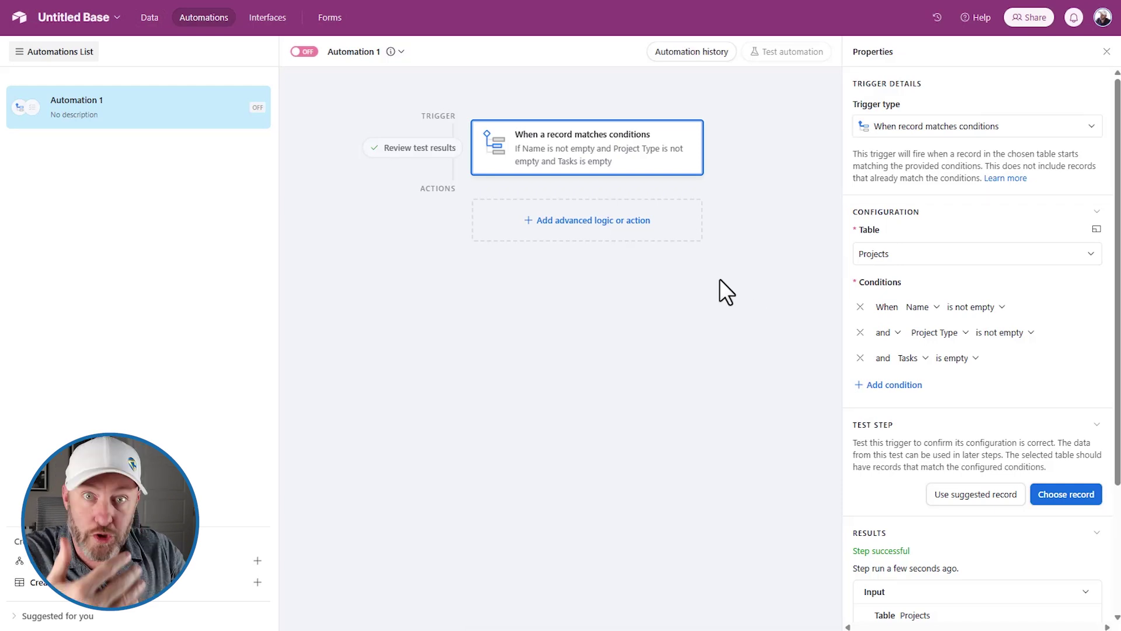
left_click(608, 220)
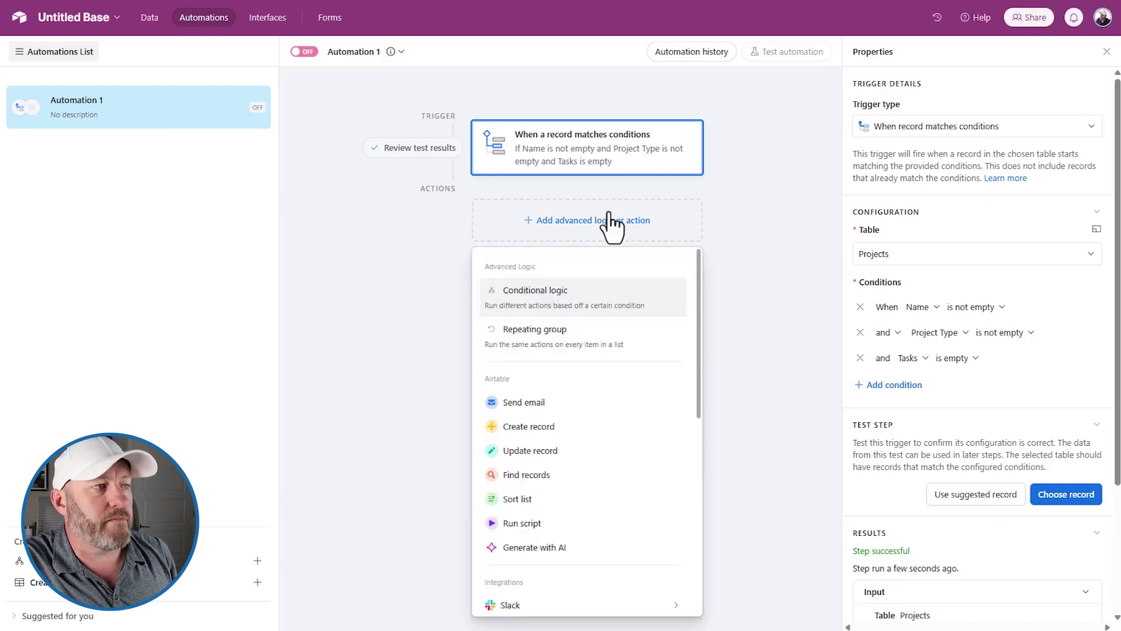
left_click(558, 476)
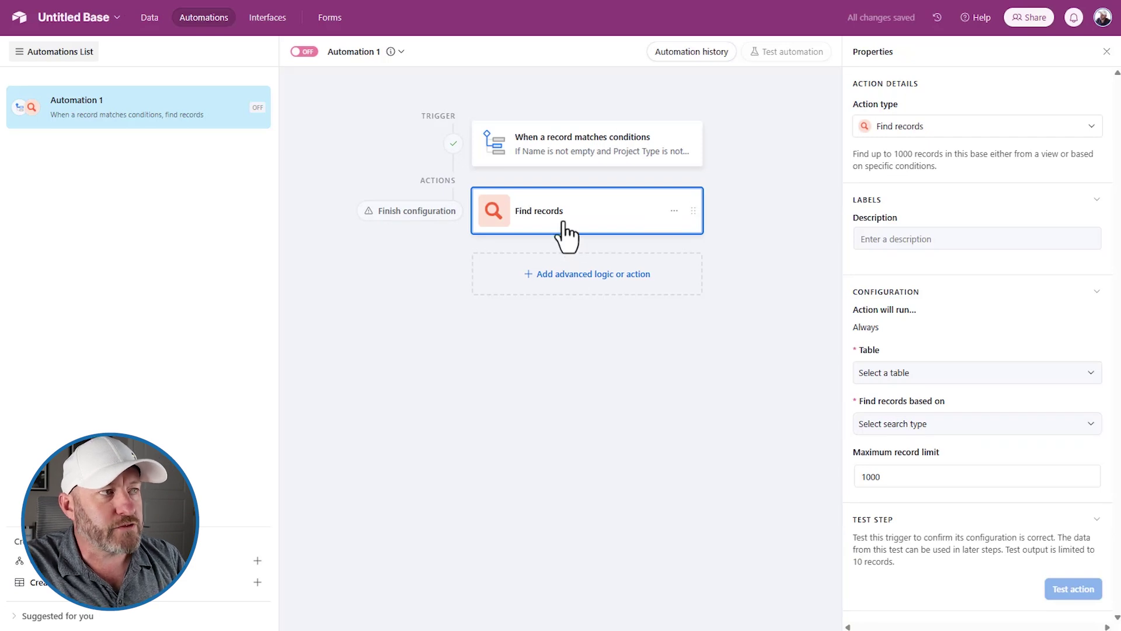
left_click(912, 379)
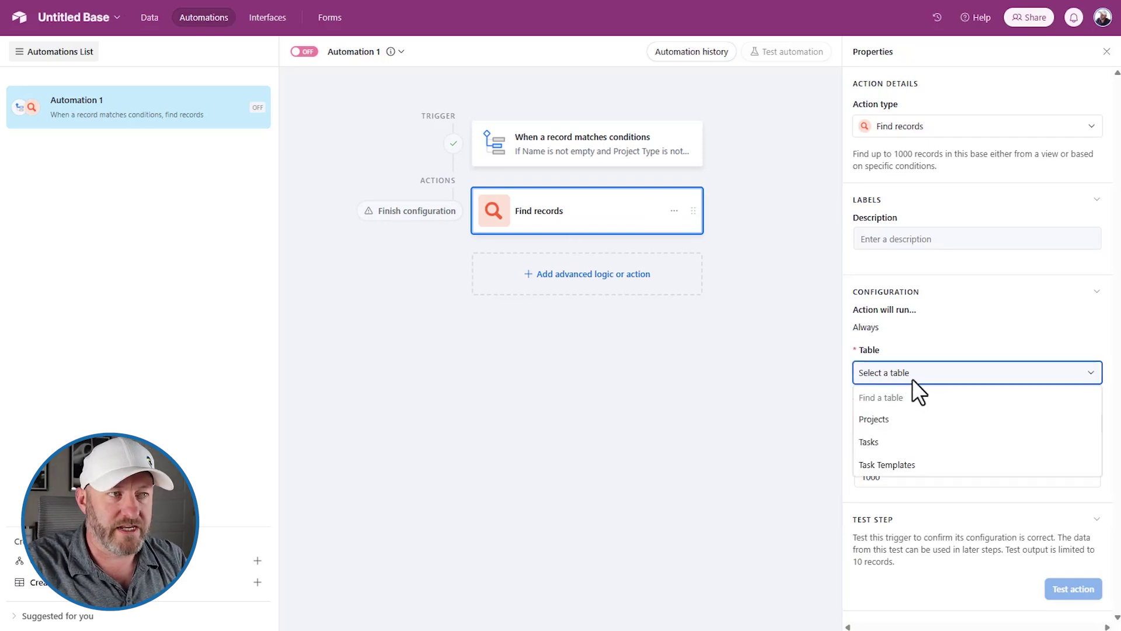
left_click(916, 465)
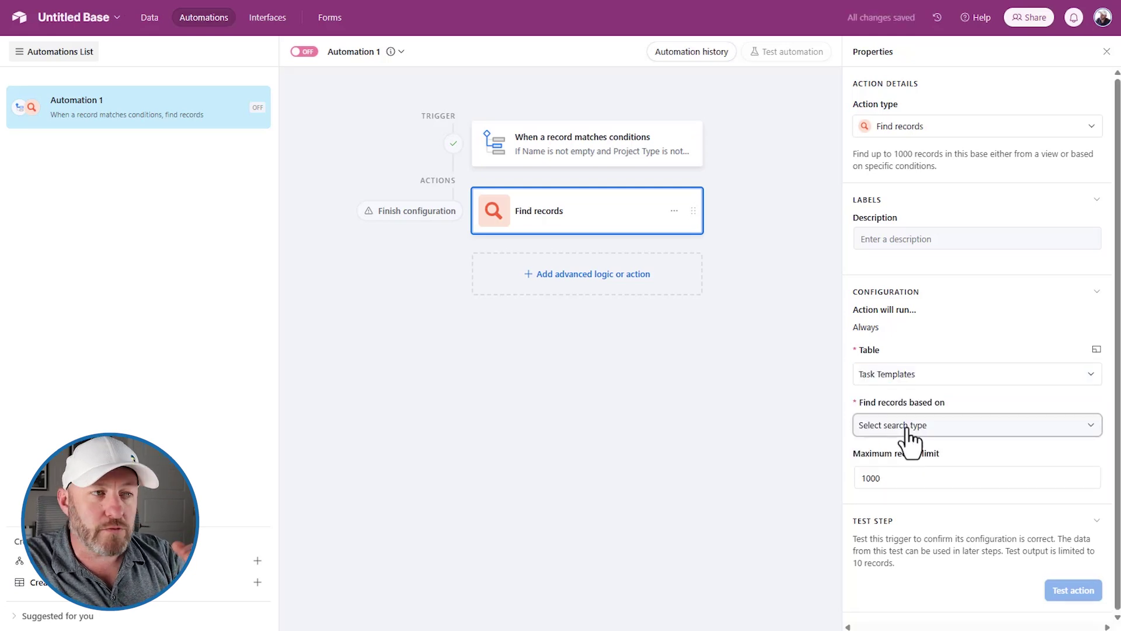
left_click(906, 430)
left_click(906, 479)
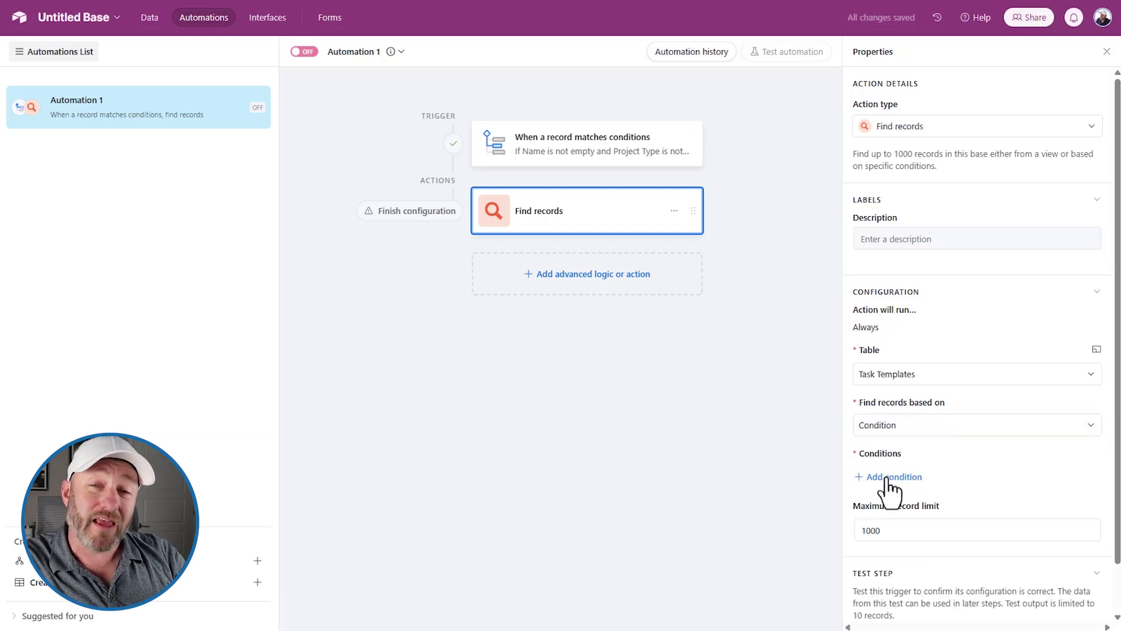
Add a search condition on the Project Type field with the operator "has any of"
left_click(888, 478)
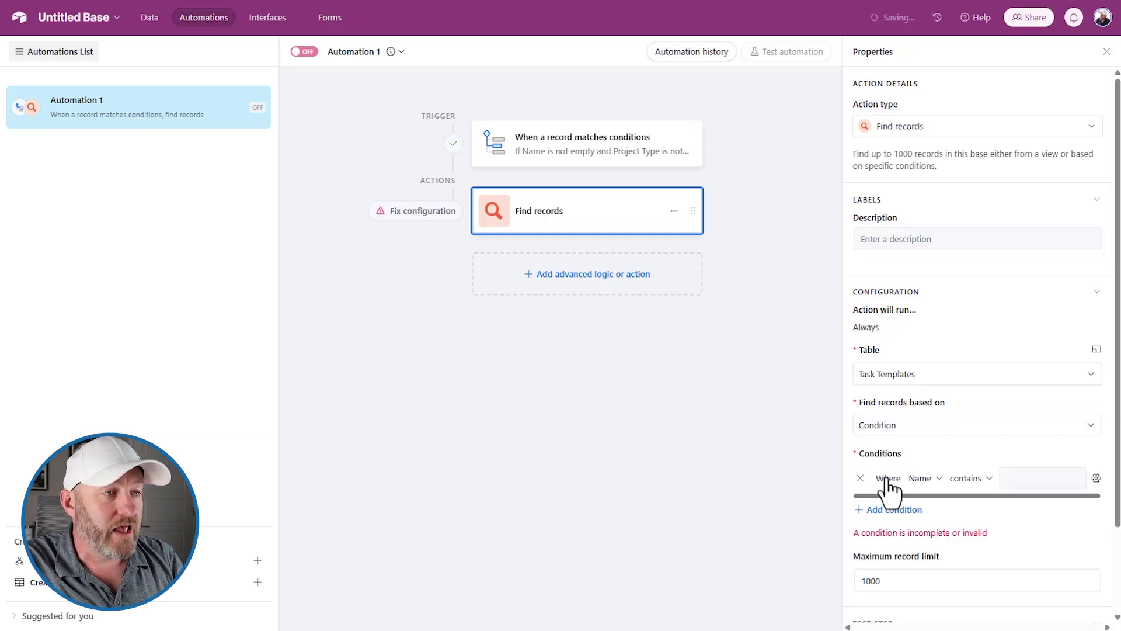
left_click(916, 479)
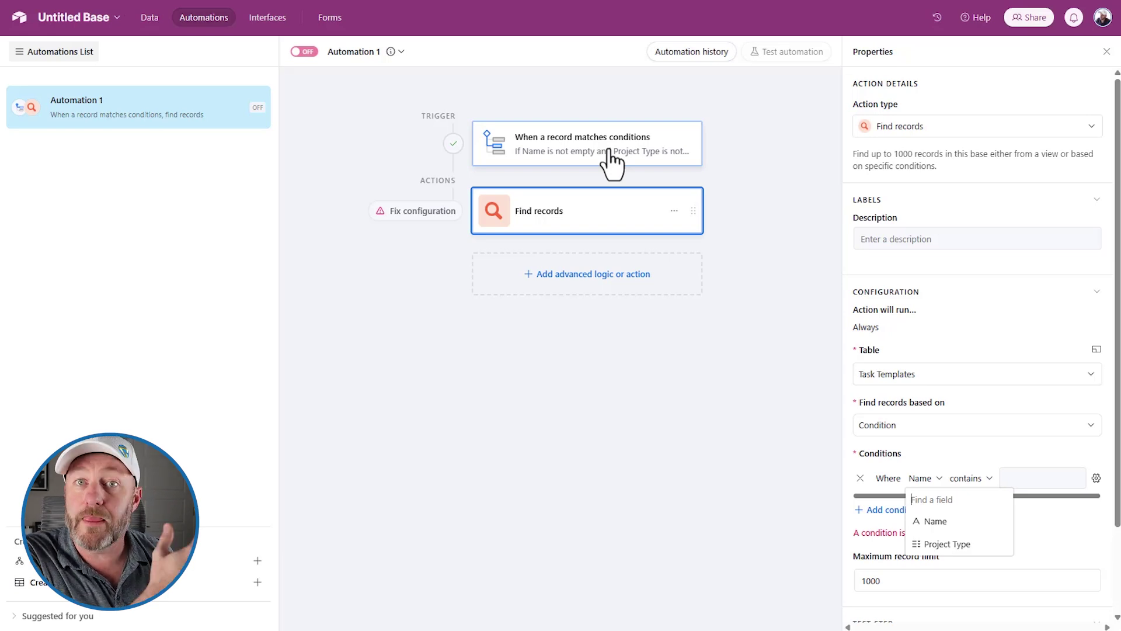
left_click(945, 546)
left_click(993, 480)
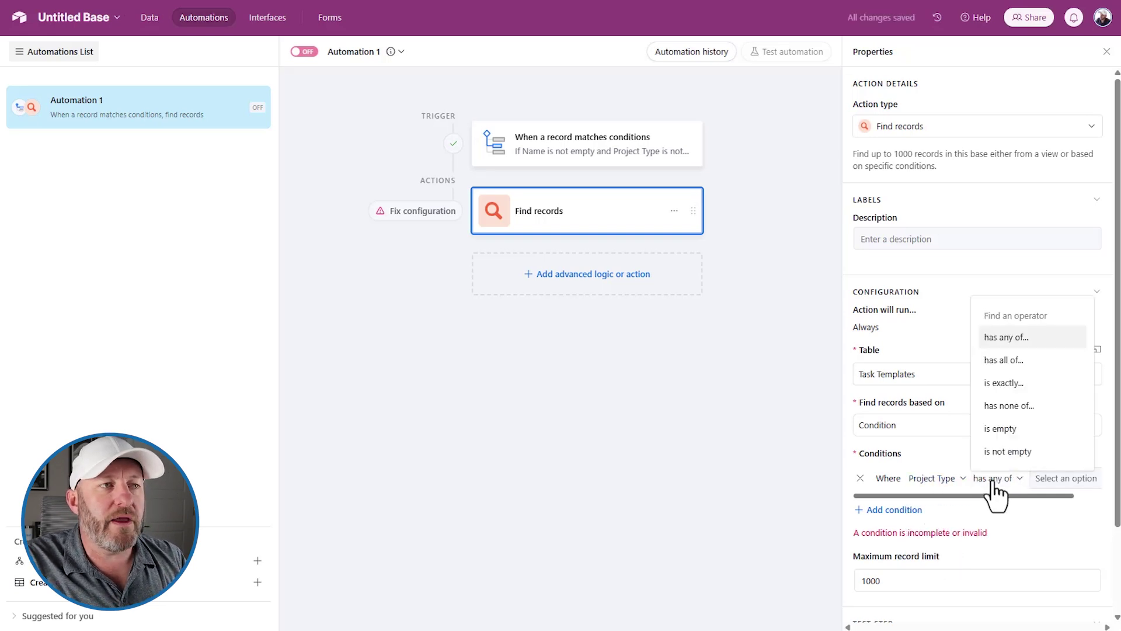
left_click(992, 482)
scroll(1016, 484, "right", 1)
scroll(1016, 484, "right", 2)
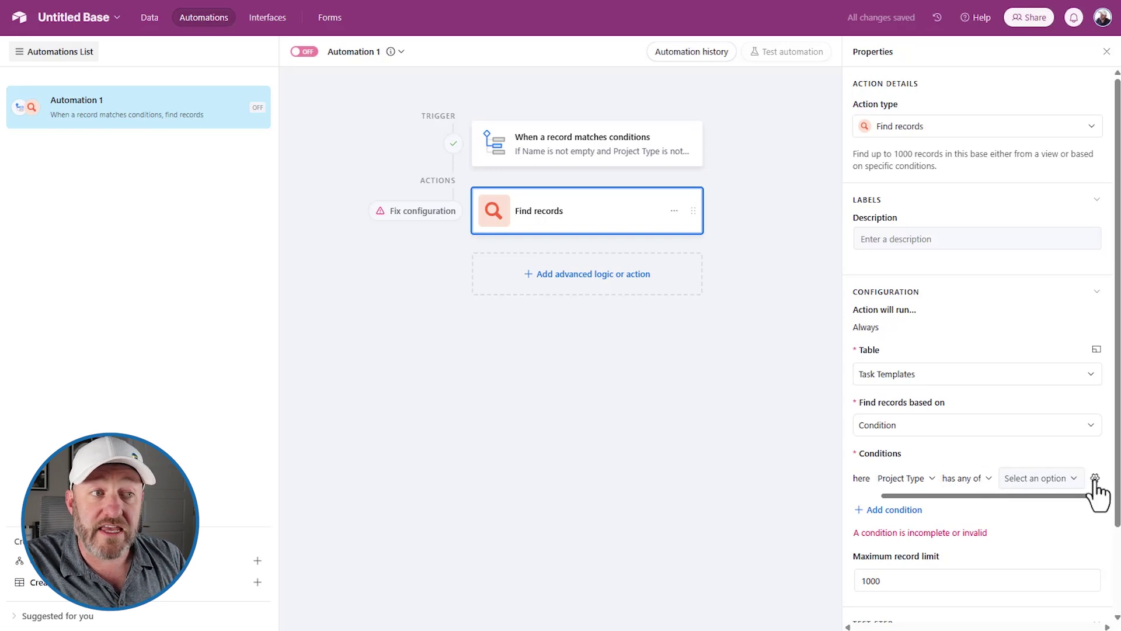
Make the condition's value dynamic and insert the Project Type name from the trigger record
left_click(1095, 478)
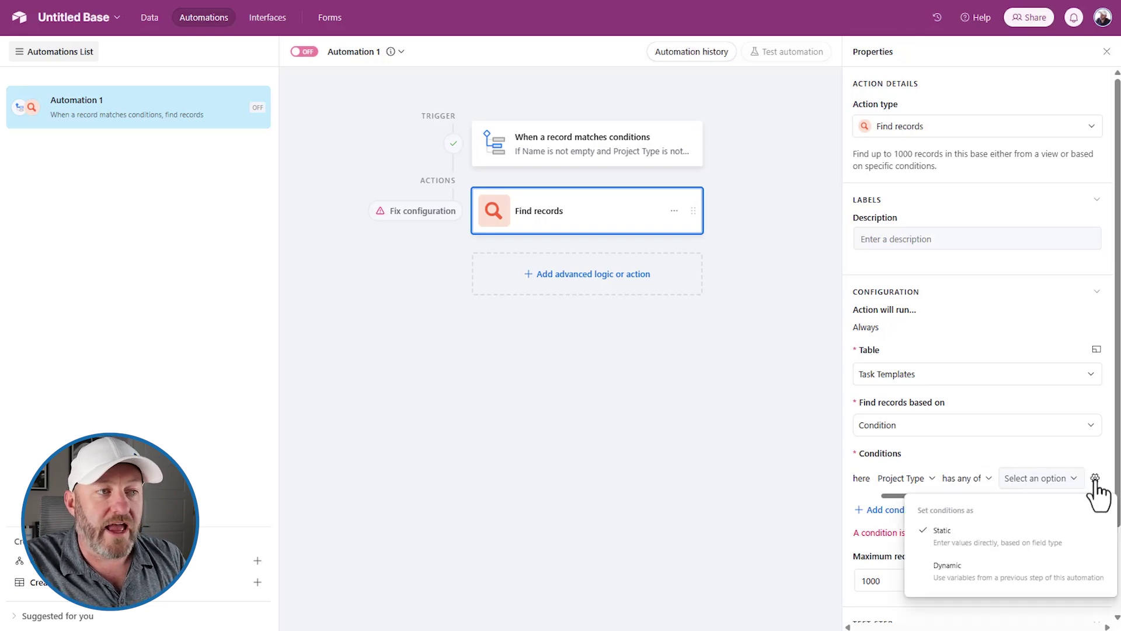
left_click(1019, 575)
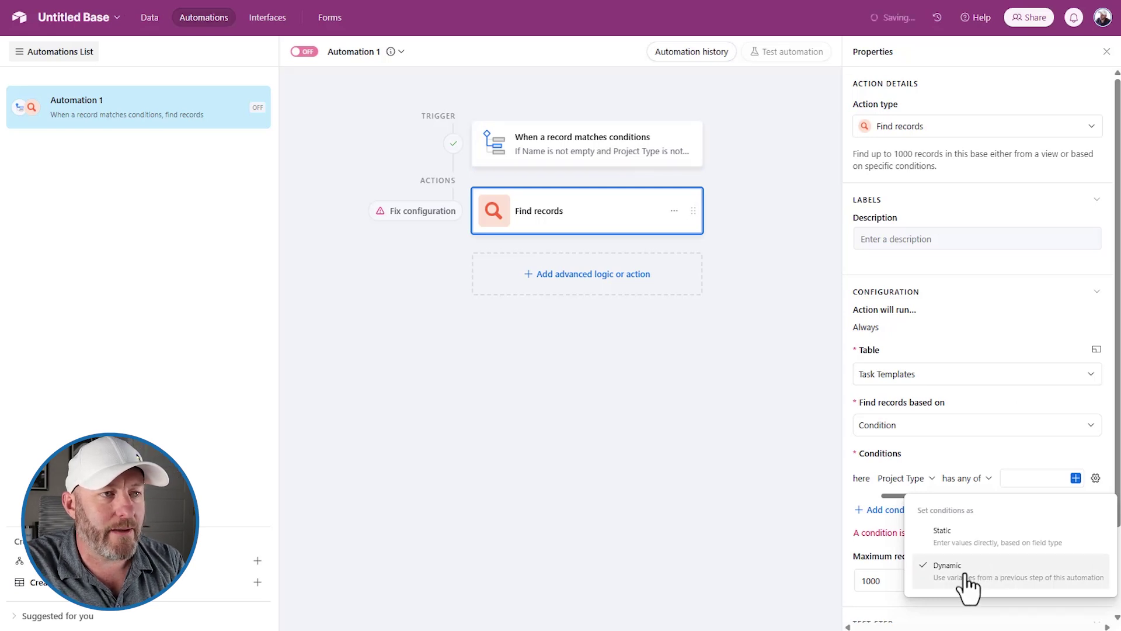
left_click(1075, 478)
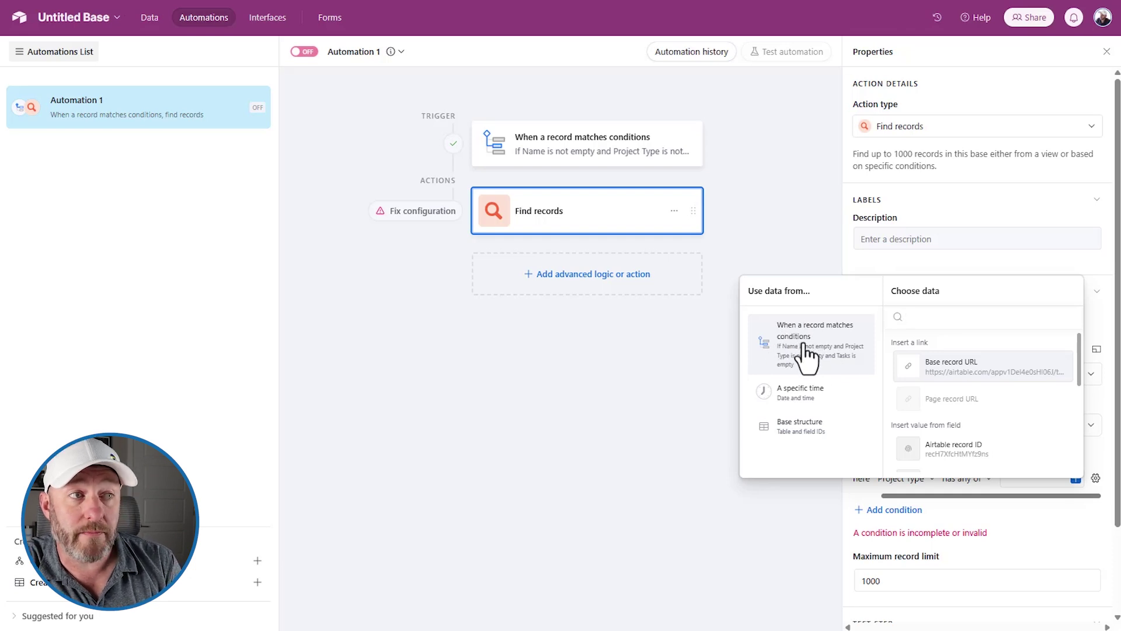
scroll(997, 383, "down", 1)
scroll(1000, 386, "down", 1)
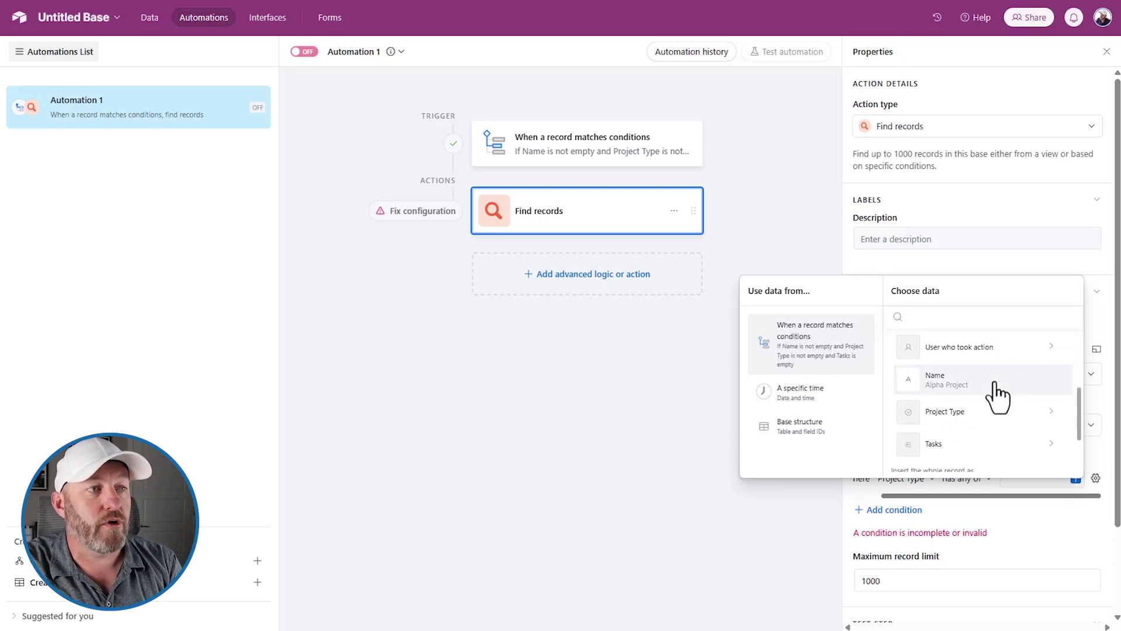
left_click(971, 428)
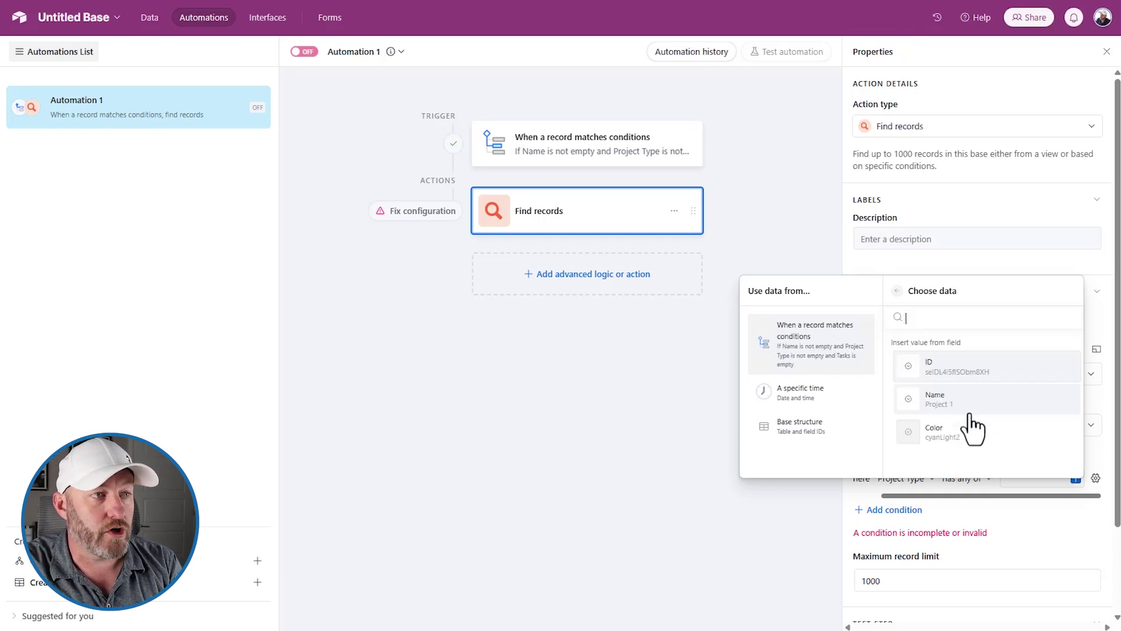
left_click(941, 403)
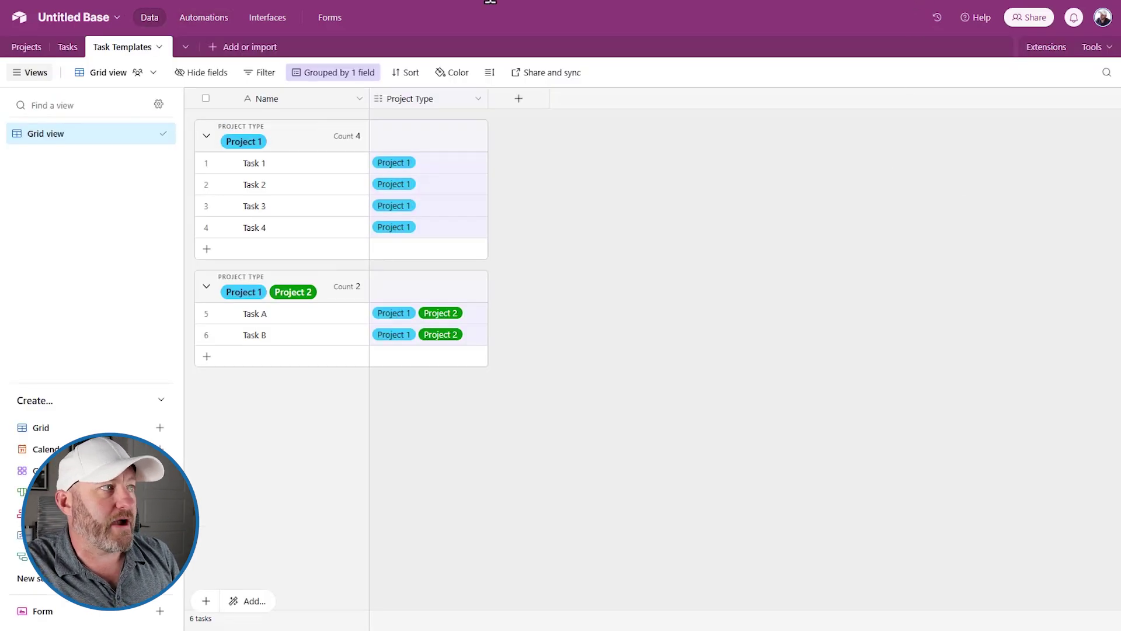
Compare the Alpha Project's type in Projects with the project types assigned in the Task Templates table
left_click(26, 48)
left_click(363, 123)
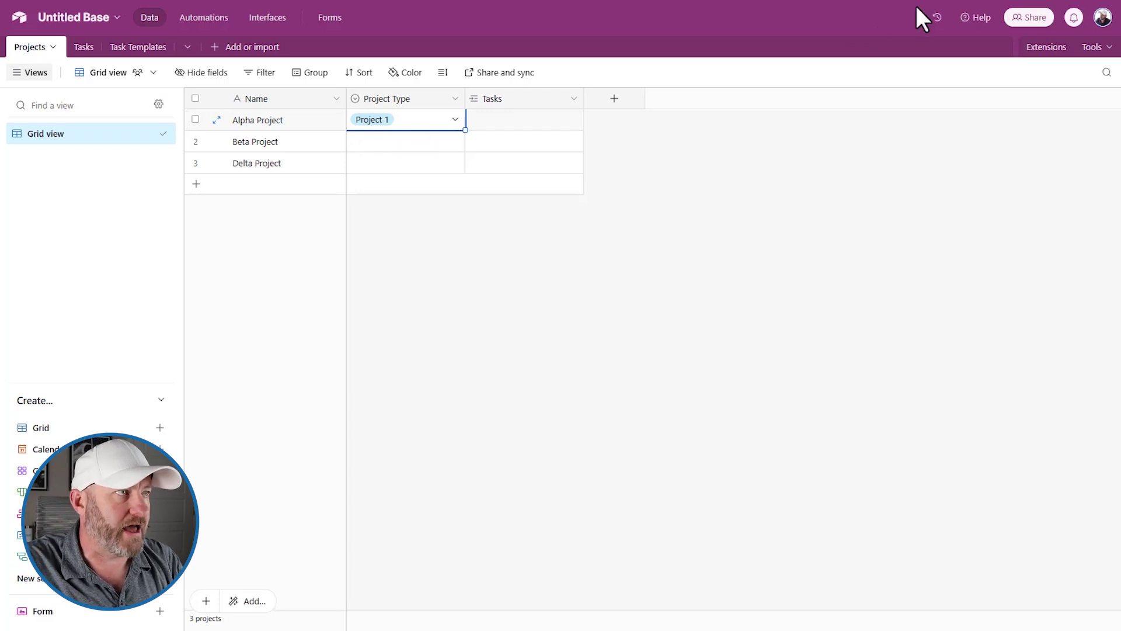
left_click(139, 48)
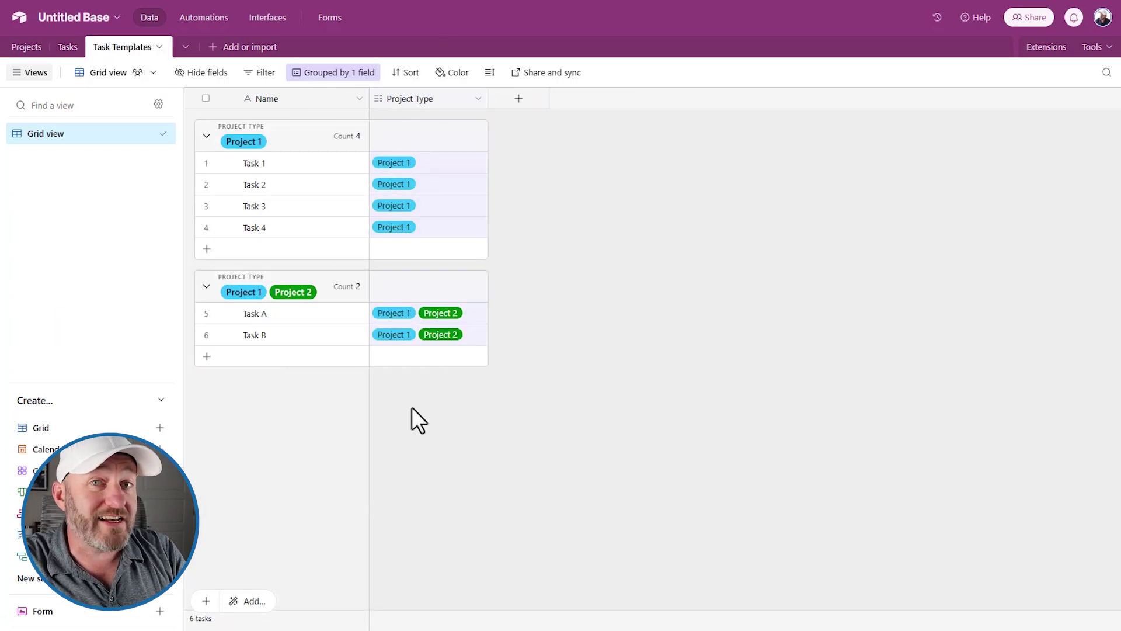
left_click(404, 163)
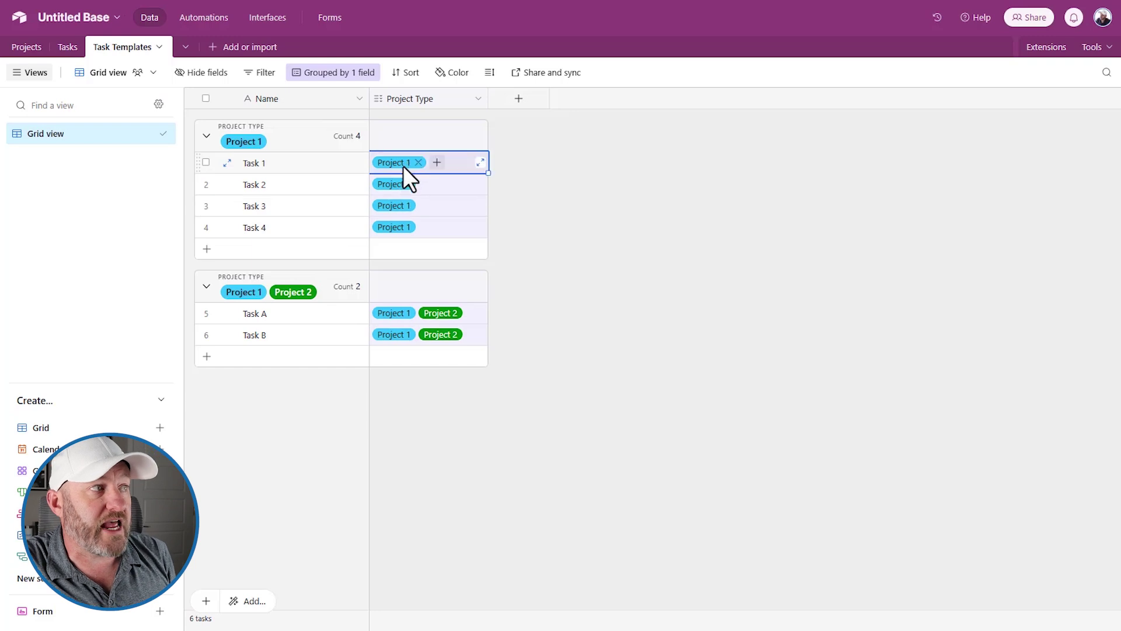
left_click(401, 187)
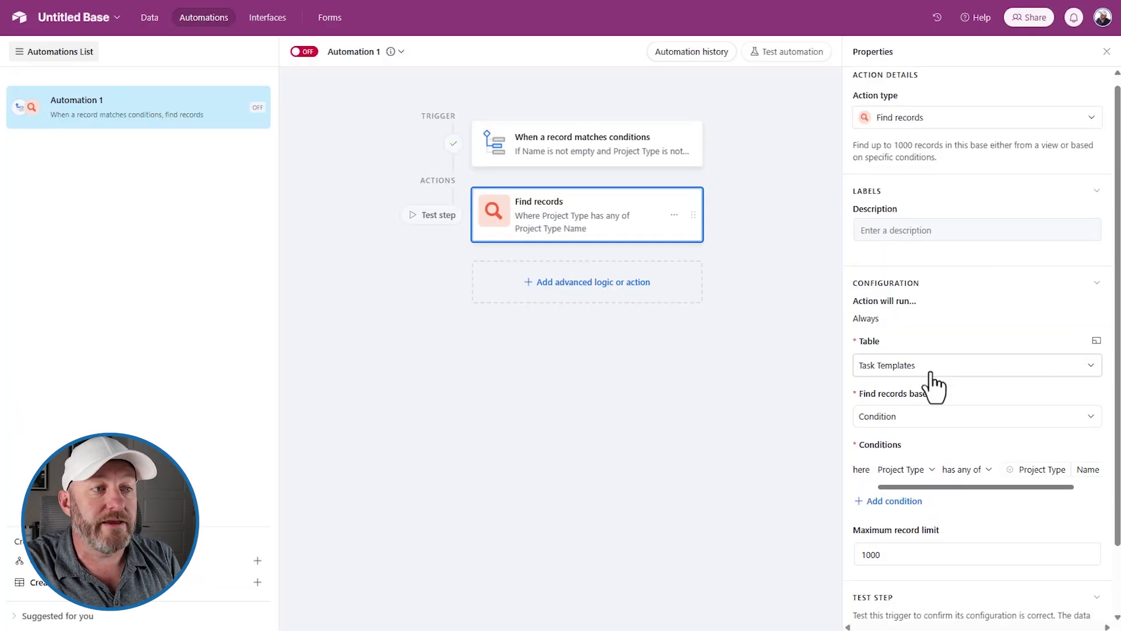
Test the Find records action and review the found task templates against the base's tables
scroll(934, 385, "down", 2)
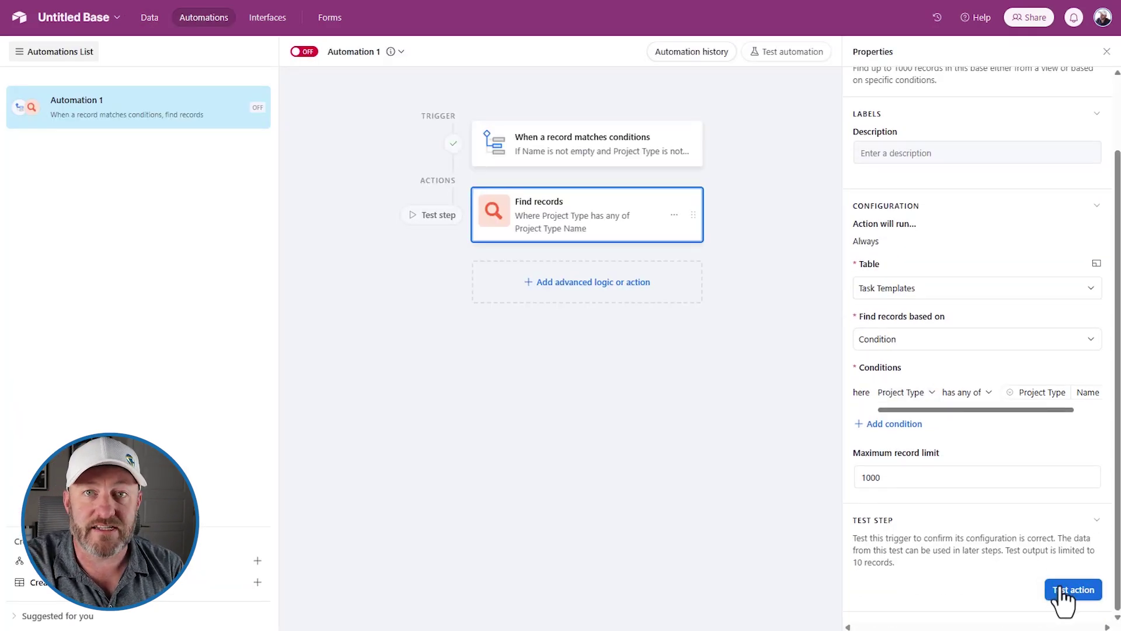
left_click(1060, 590)
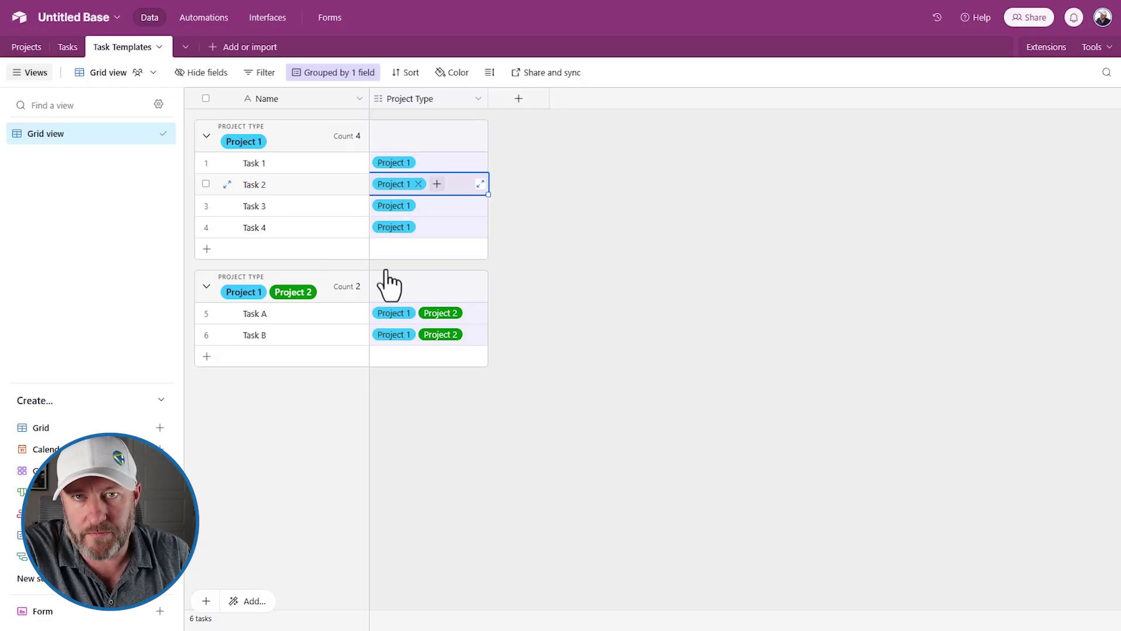
left_click(67, 46)
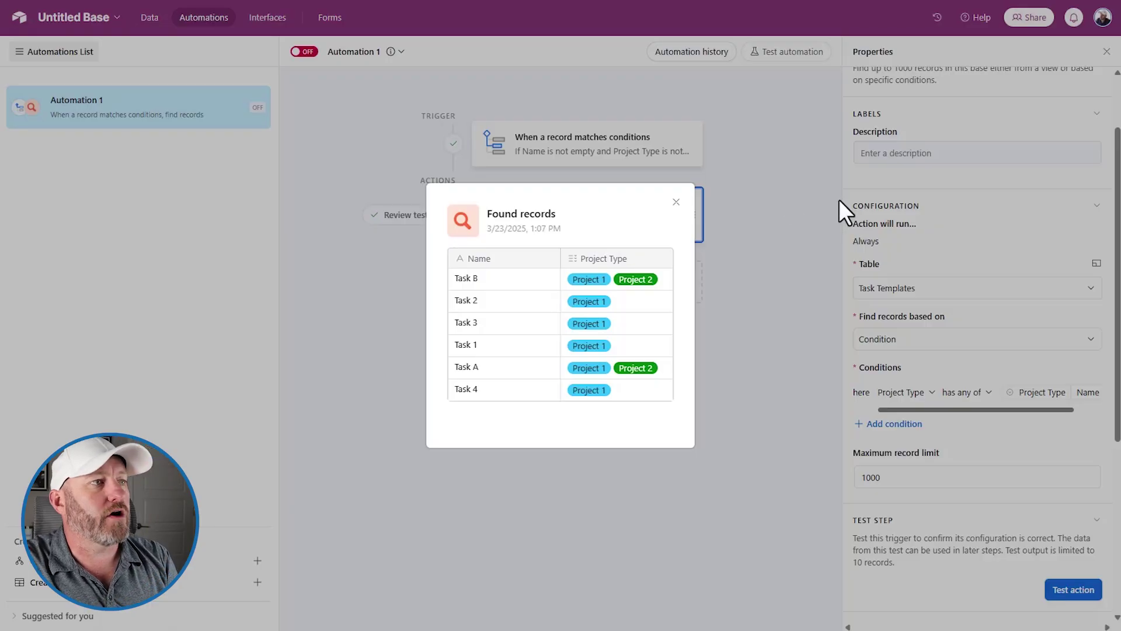
left_click(804, 273)
Add a repeating group containing a Create record action that targets the Tasks table
left_click(538, 286)
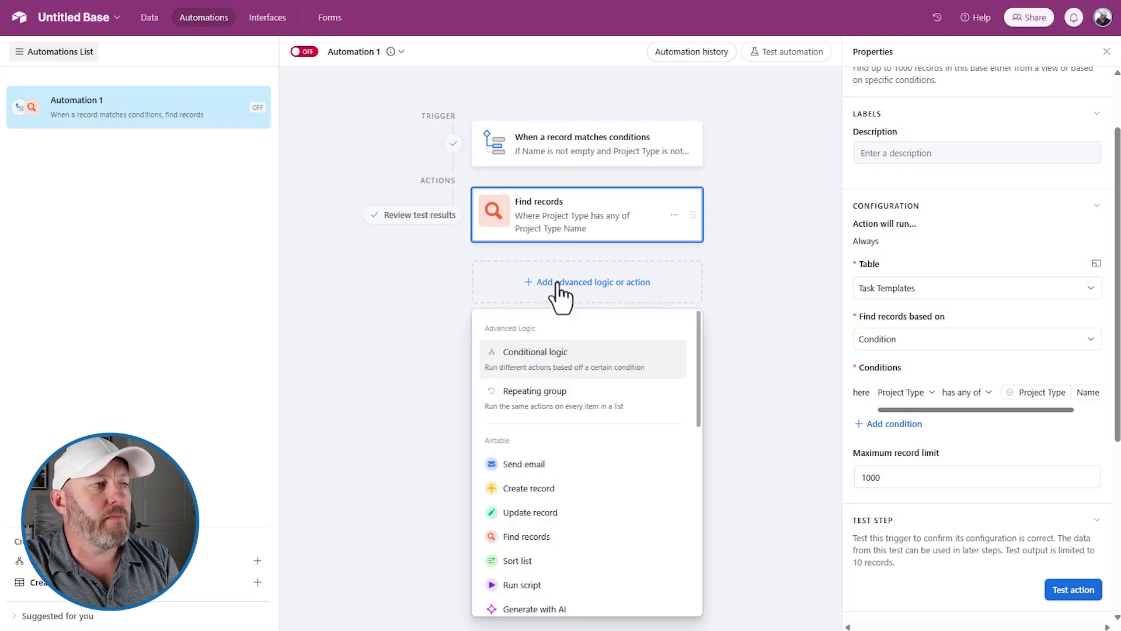
left_click(544, 403)
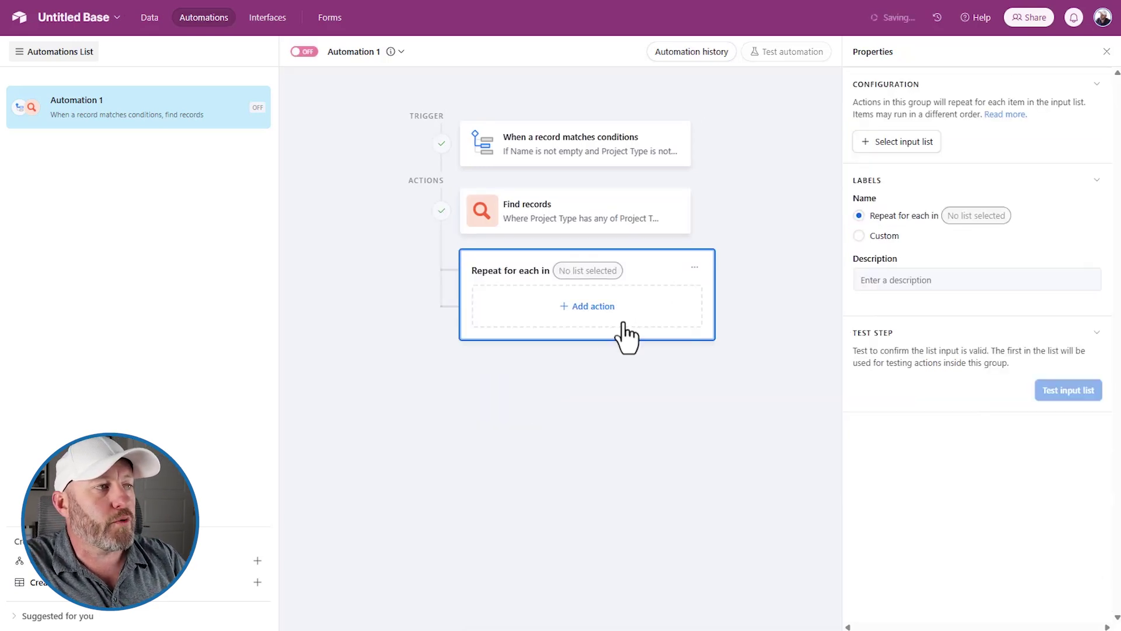
left_click(594, 310)
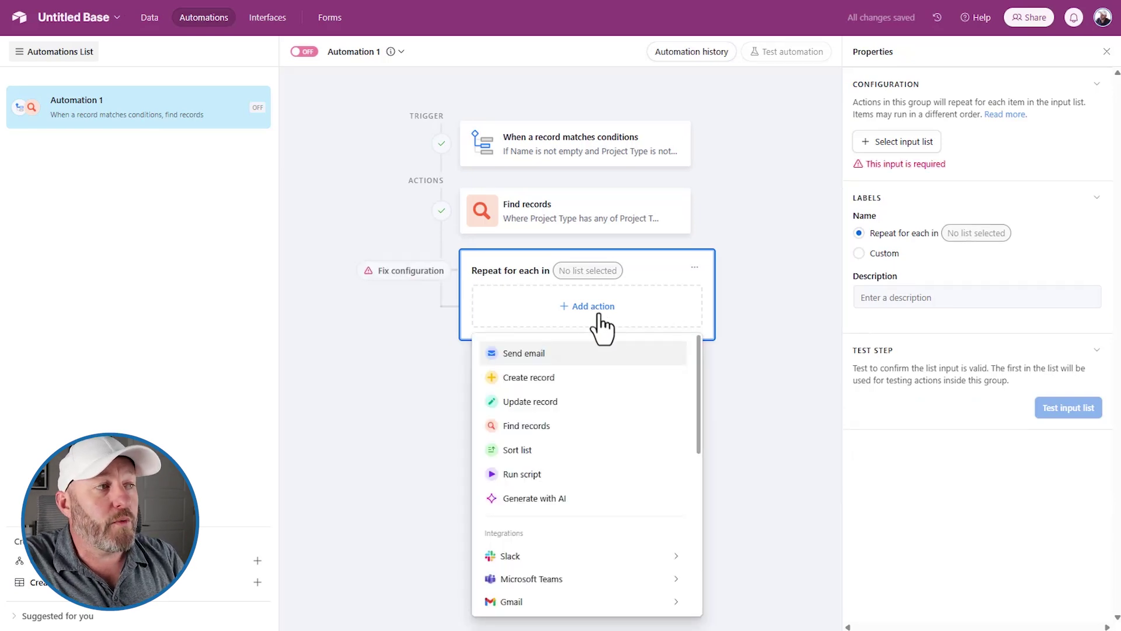
left_click(562, 379)
left_click(899, 348)
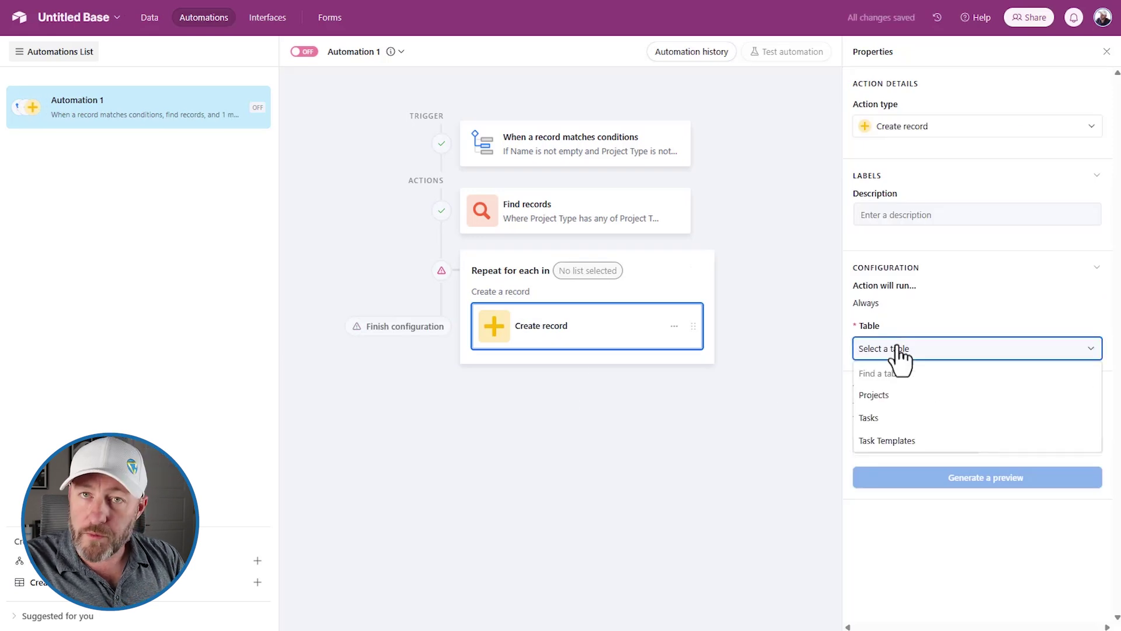
left_click(917, 418)
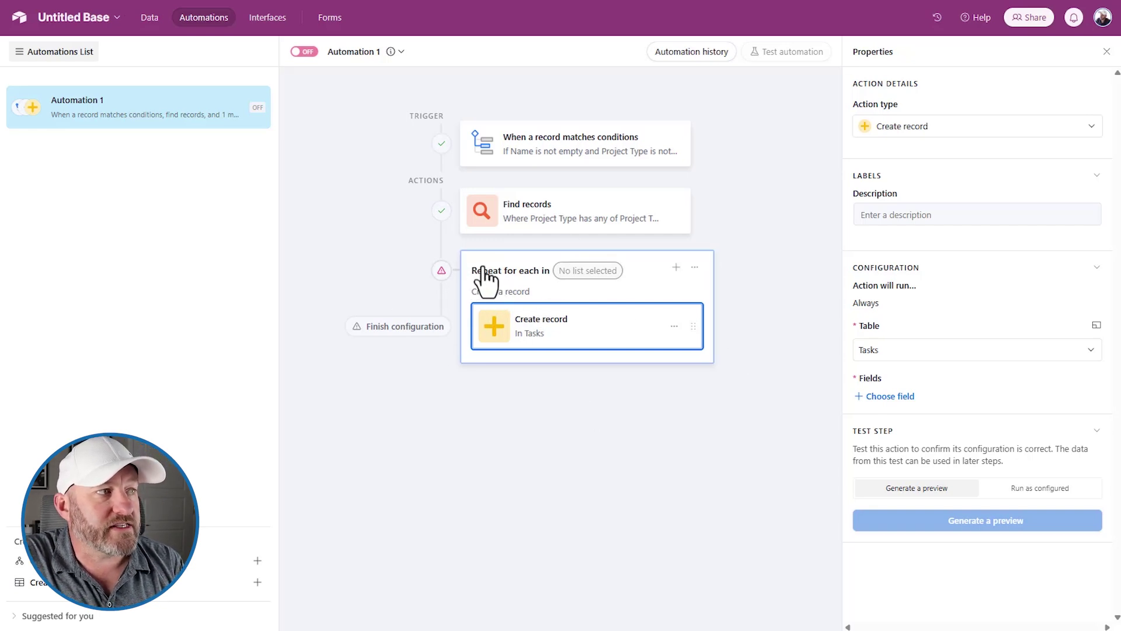
Set the repeating group's input list to the output of Find records, used as a list
mouse_move(438, 272)
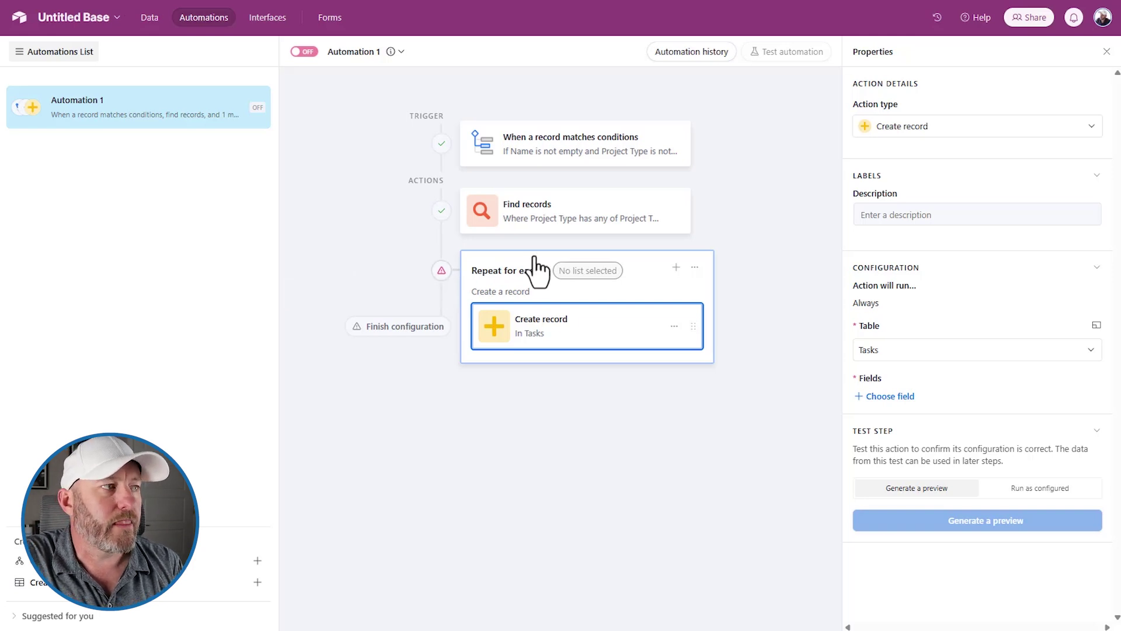
left_click(479, 270)
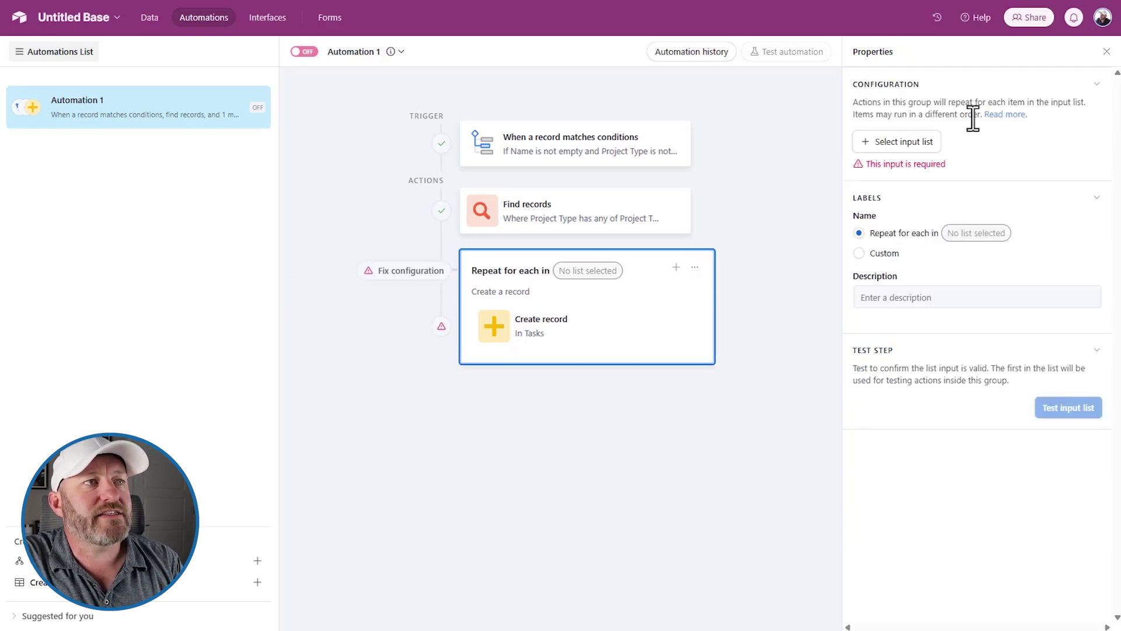
left_click(900, 143)
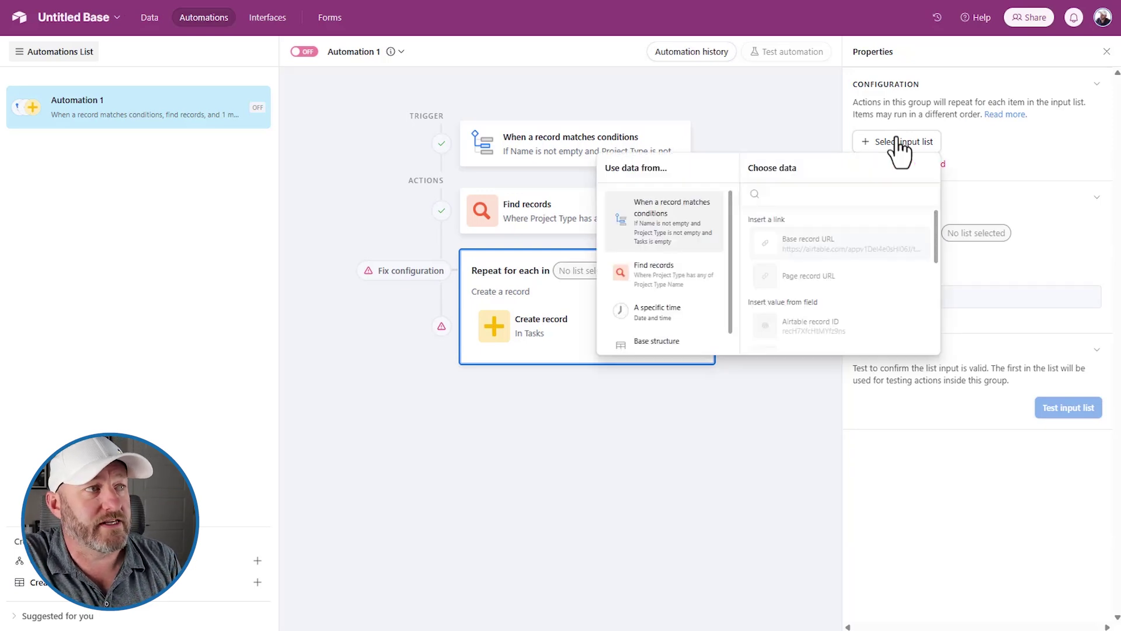
left_click(645, 282)
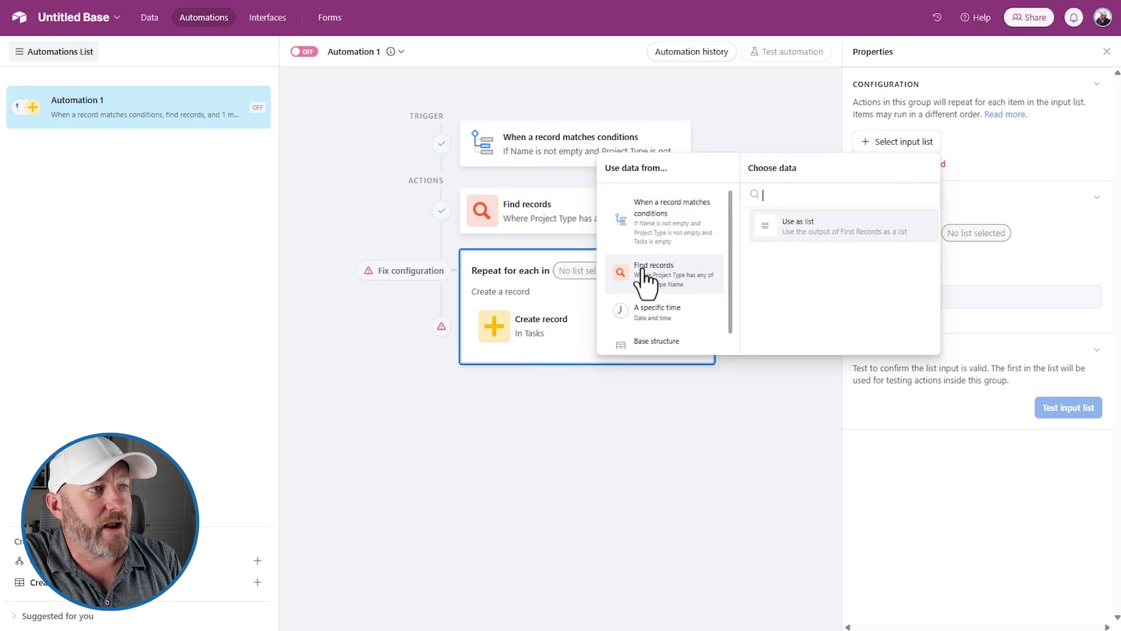
left_click(796, 234)
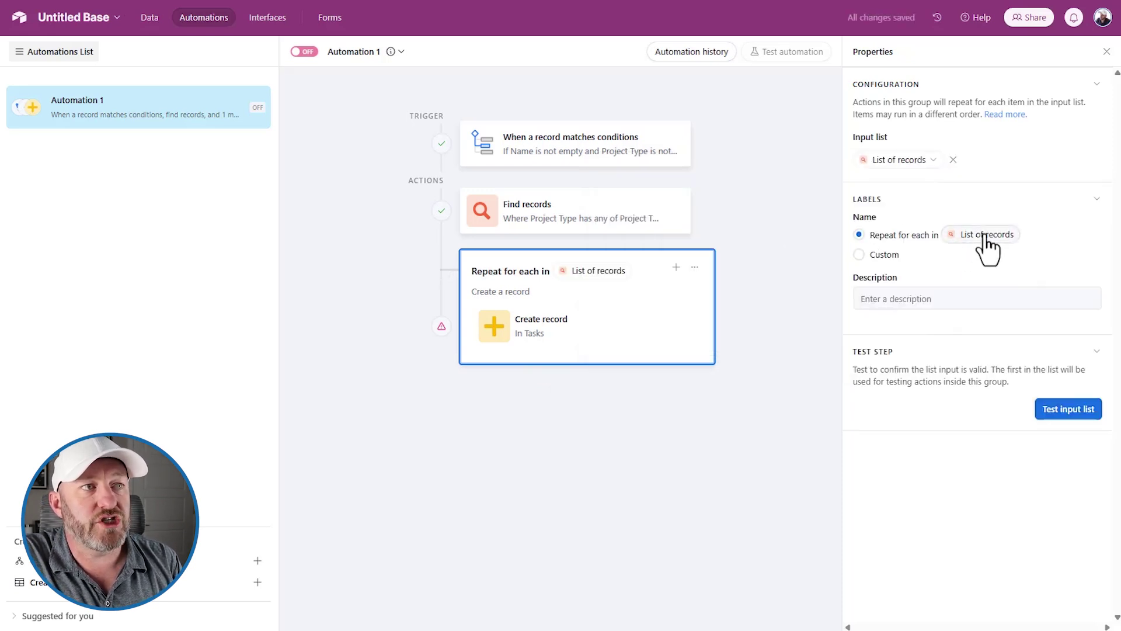
Test the repeating group's input list and review the records it returns
mouse_move(972, 236)
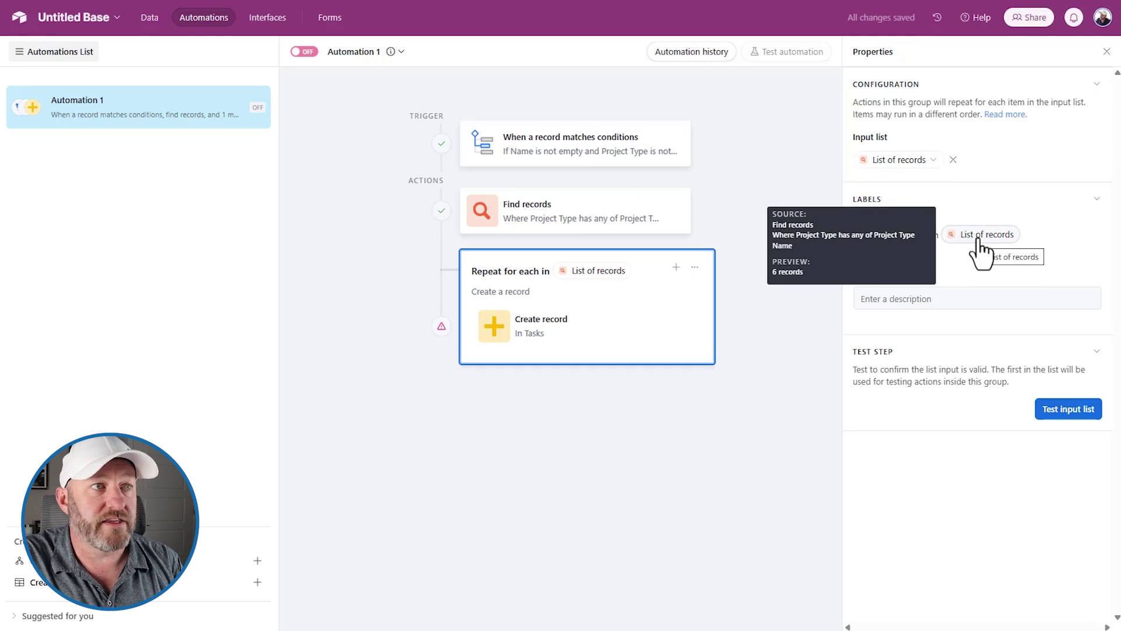
left_click(1073, 411)
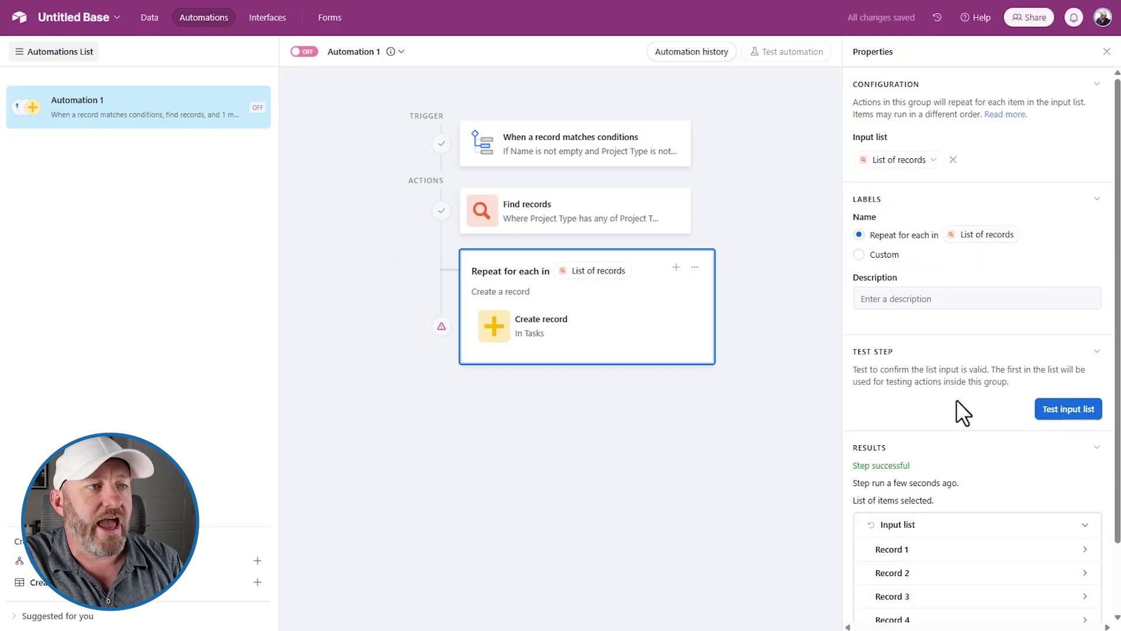
scroll(949, 491, "down", 2)
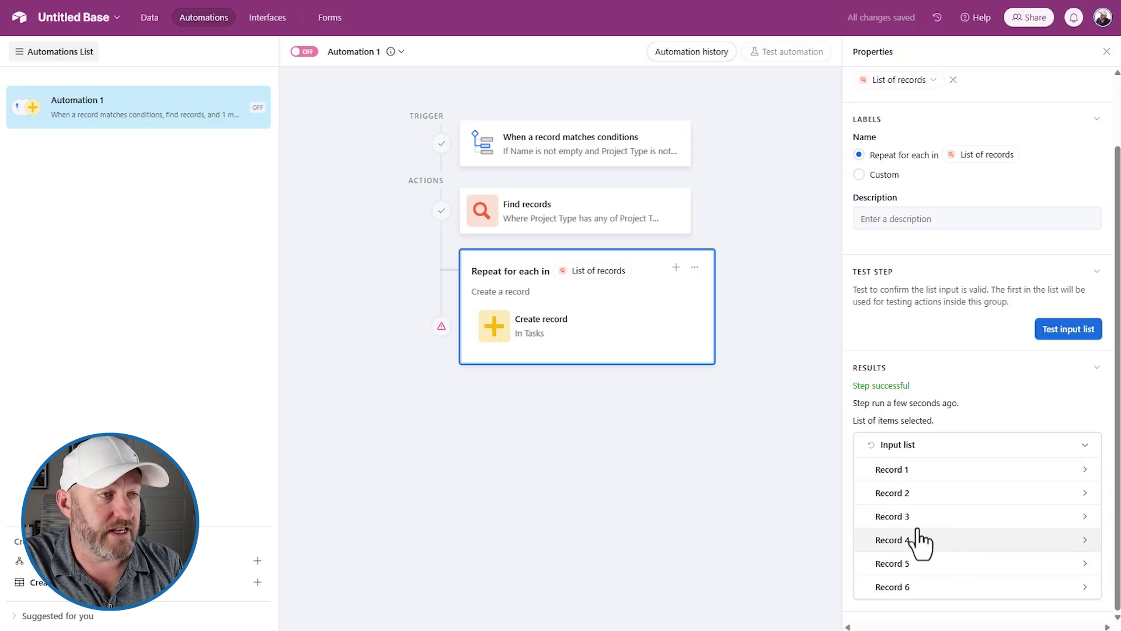
Add the Name field to the group's Create record action and fill it with the current item's Name
left_click(543, 334)
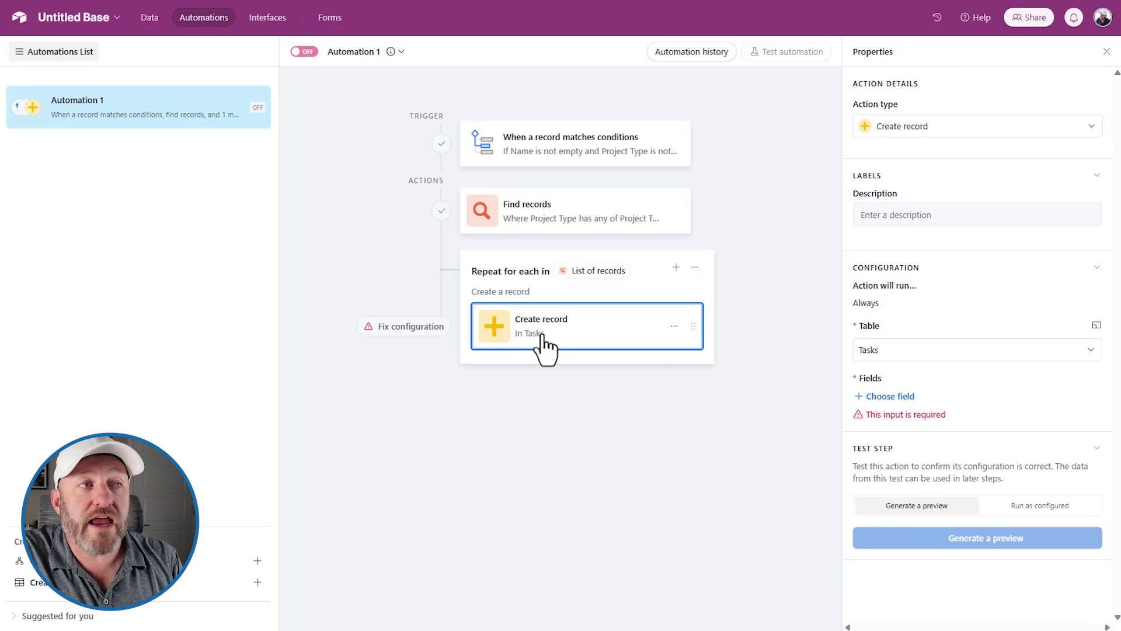
left_click(891, 397)
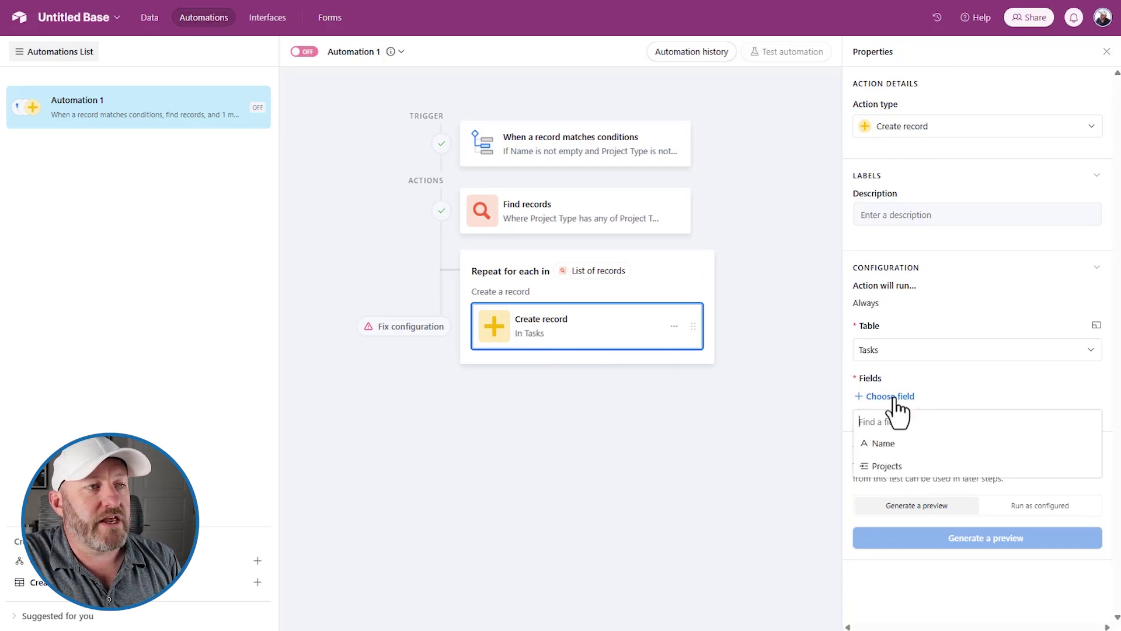
left_click(898, 449)
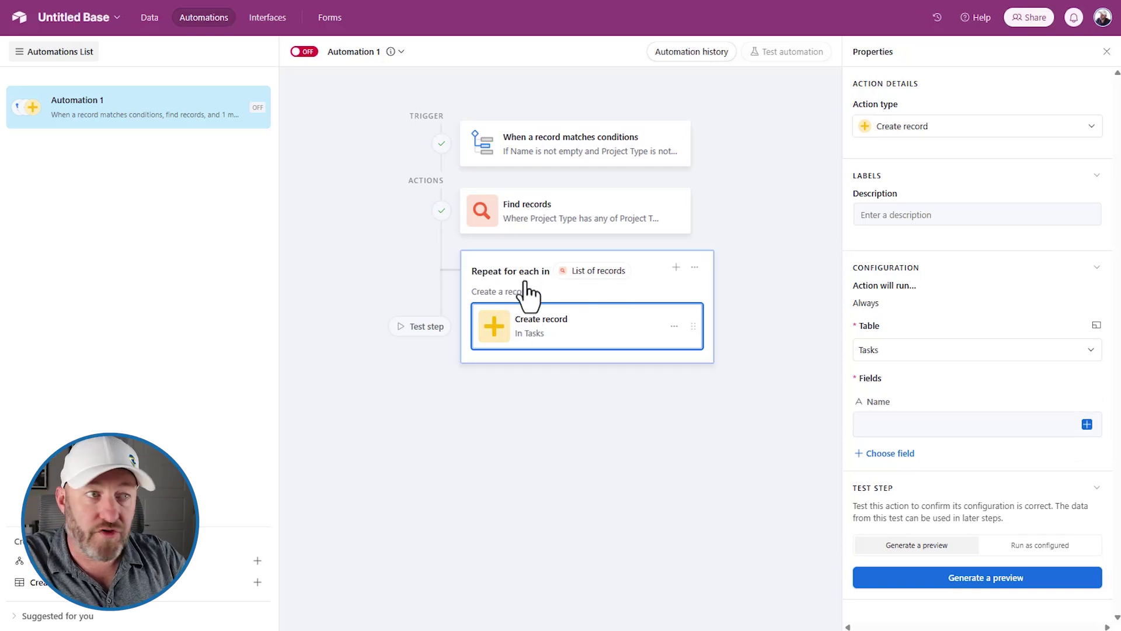
left_click(1087, 424)
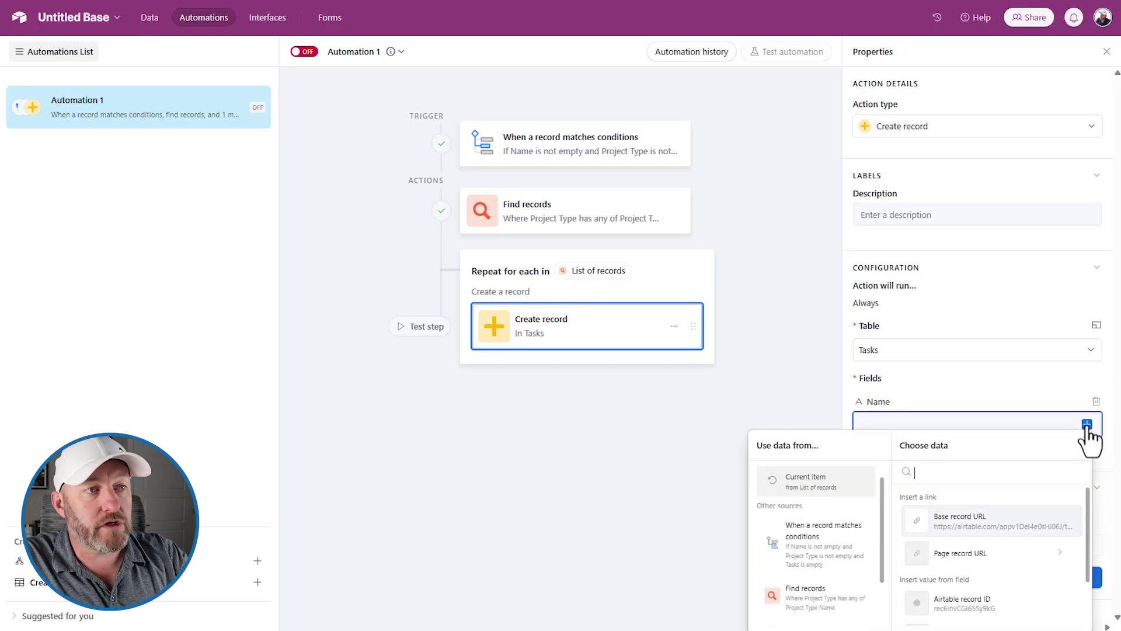
scroll(811, 548, "down", 2)
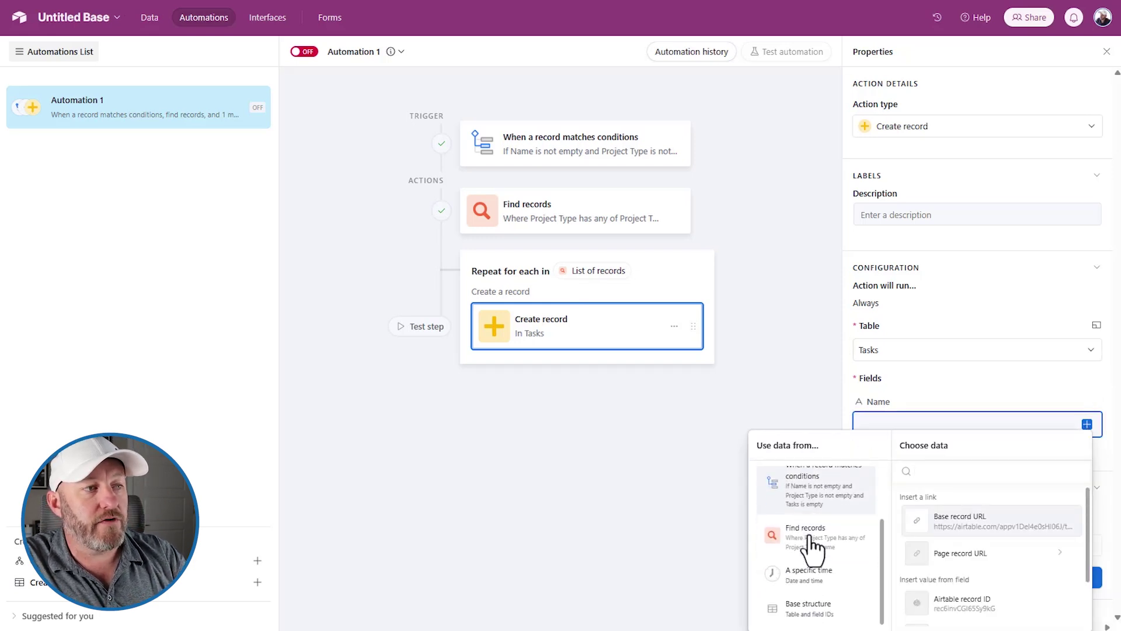
scroll(811, 549, "up", 2)
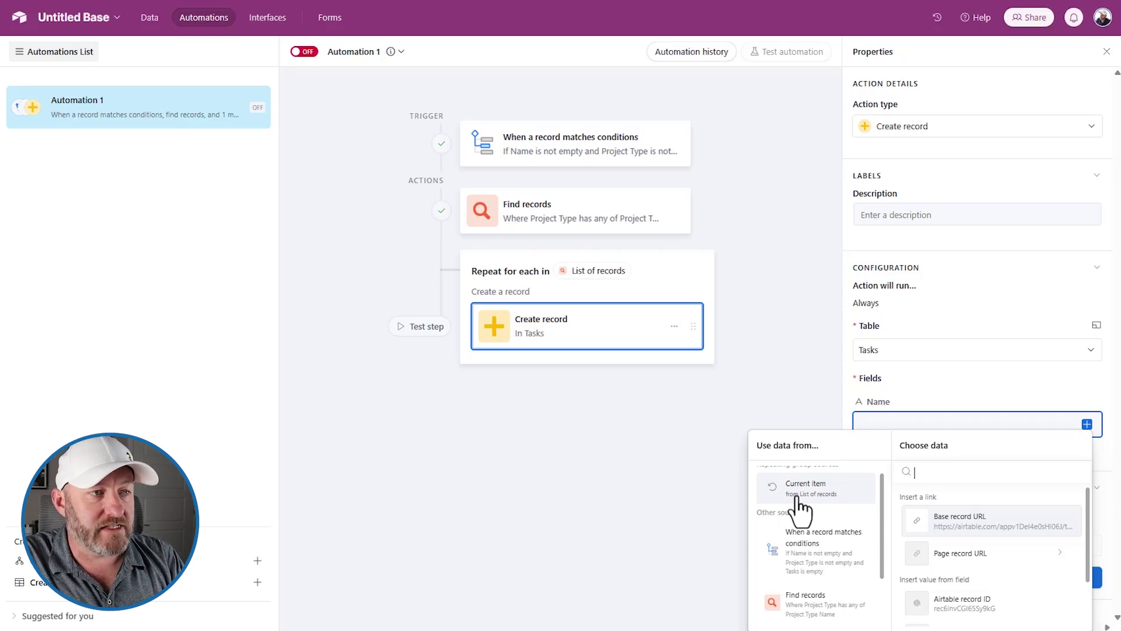
scroll(998, 561, "down", 2)
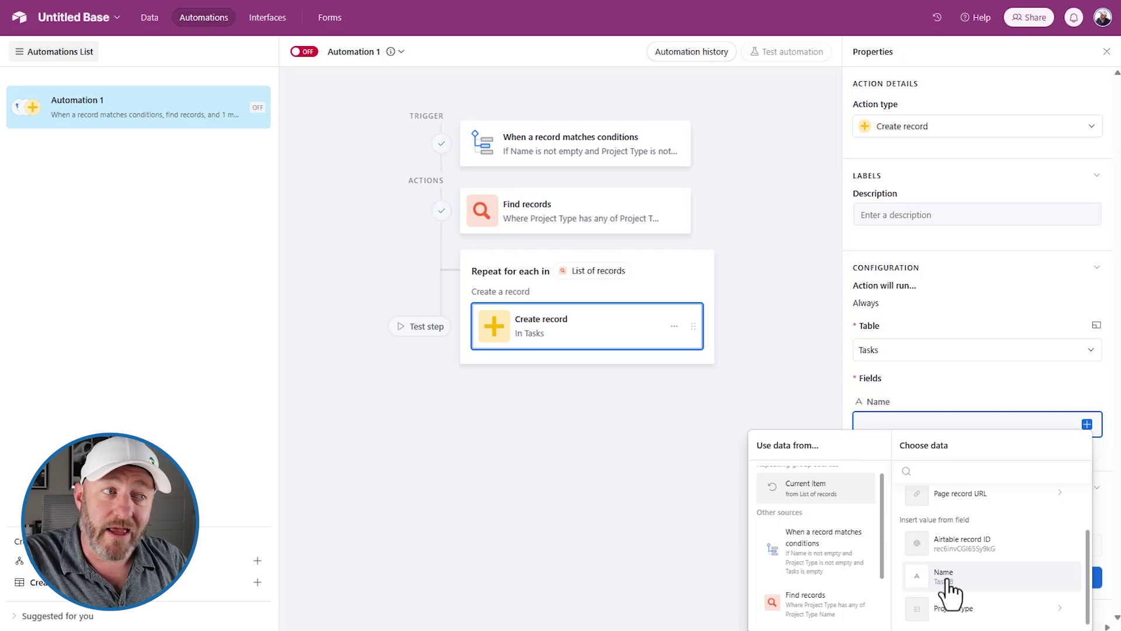
left_click(950, 578)
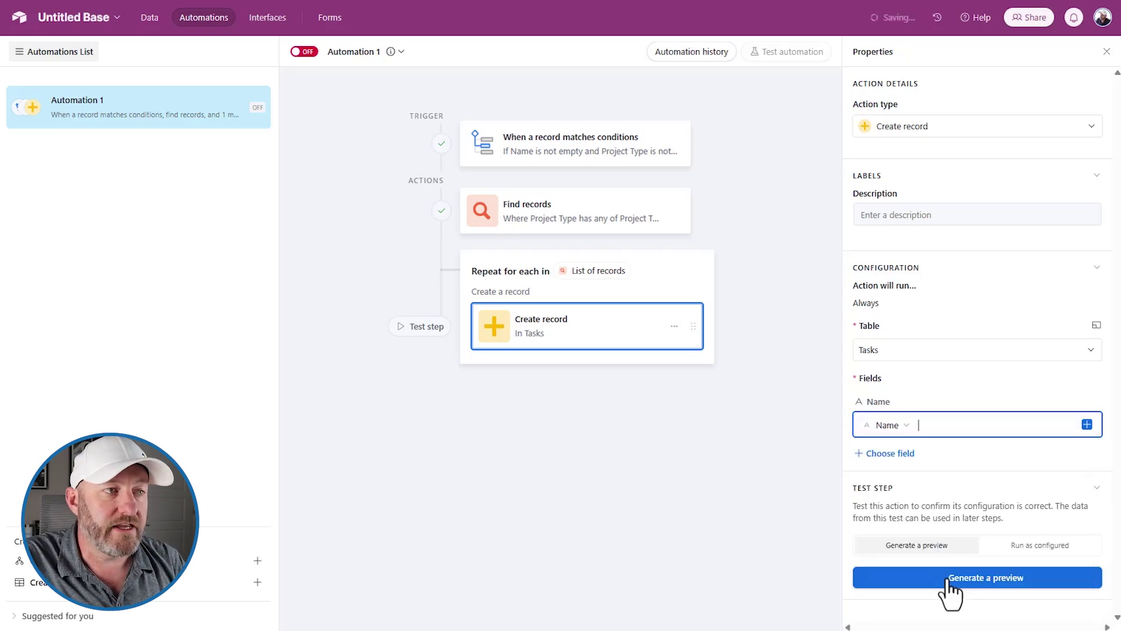
Add the Projects field to the Create record action and fill it with the trigger record's Airtable record ID
left_click(902, 455)
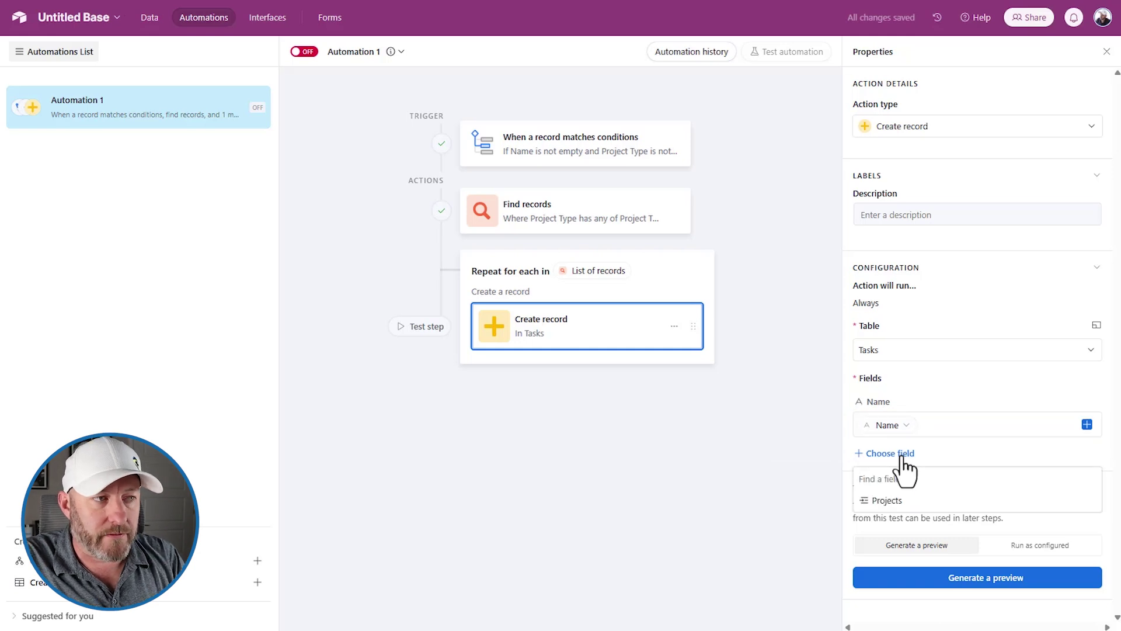
left_click(900, 501)
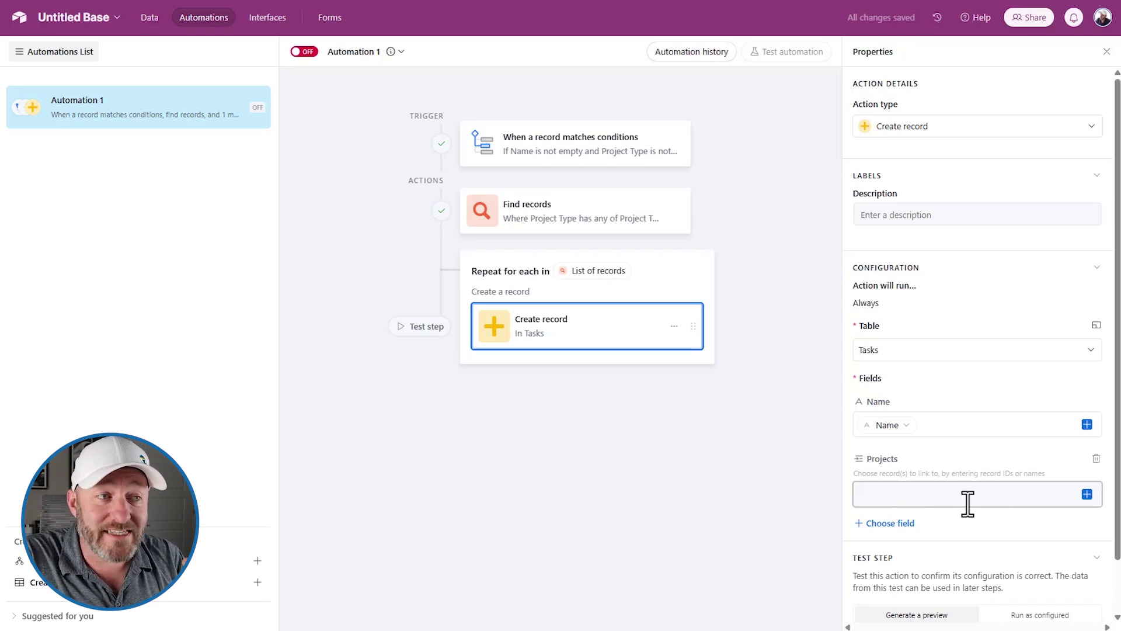
left_click(1087, 494)
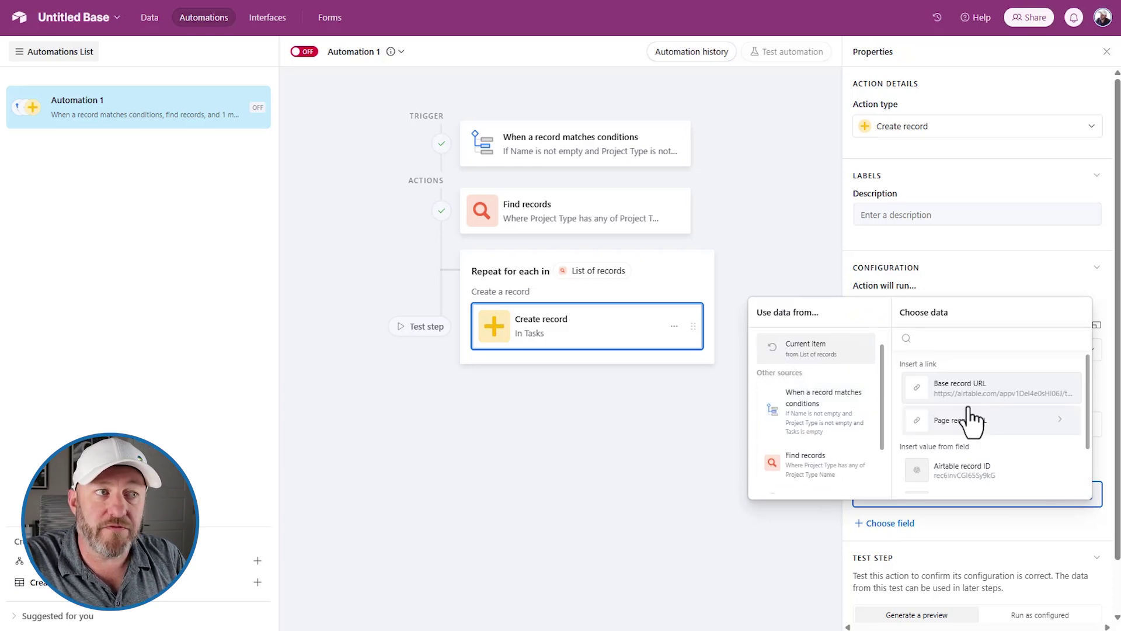
scroll(991, 455, "down", 3)
scroll(992, 470, "up", 3)
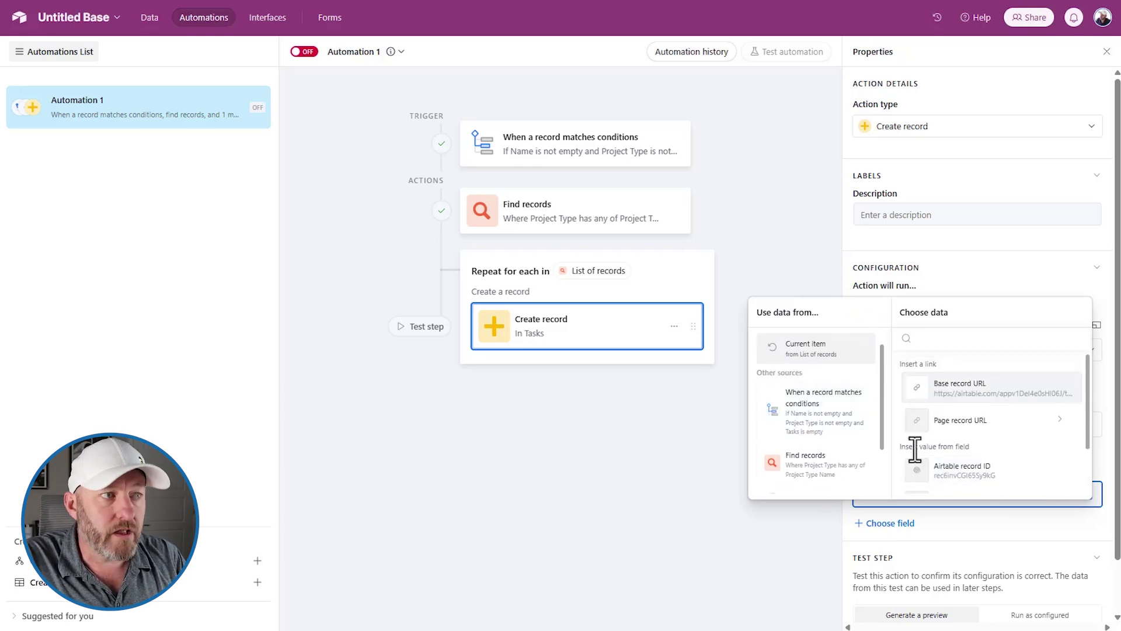
left_click(820, 425)
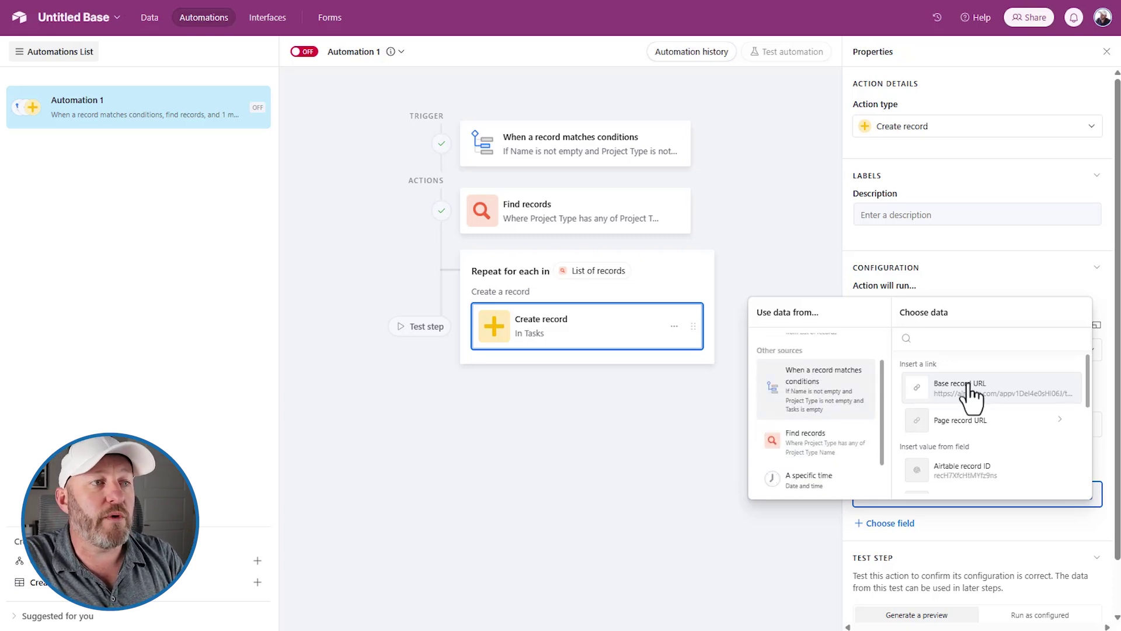
scroll(988, 420, "down", 2)
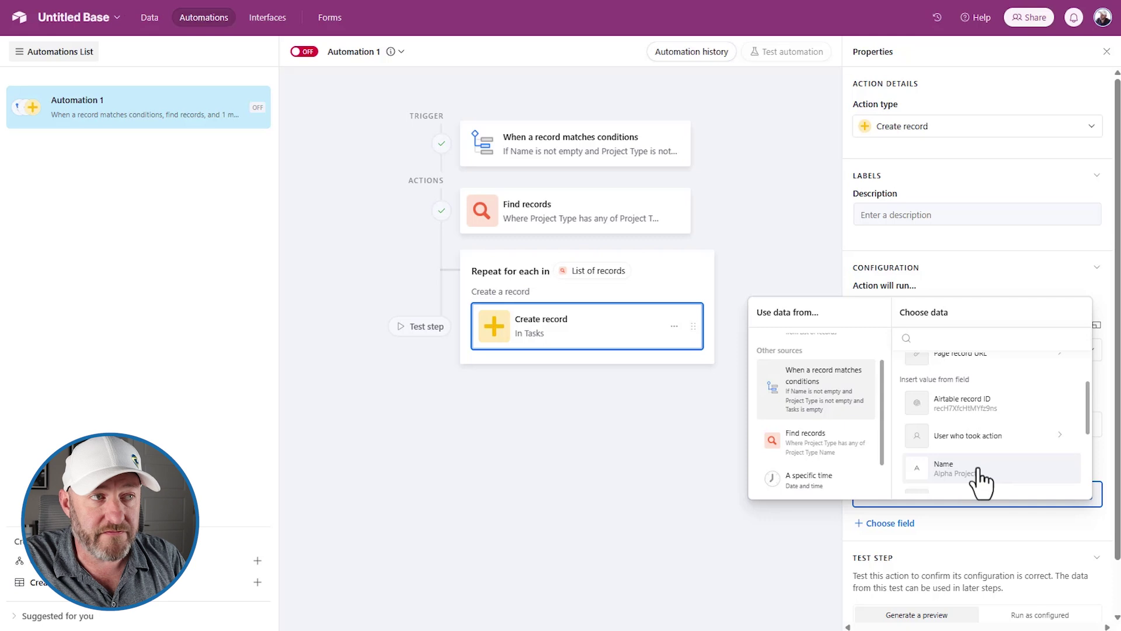
left_click(983, 408)
Generate a preview of the Create record action, check its task name and linked project, and close the preview
scroll(983, 423, "down", 1)
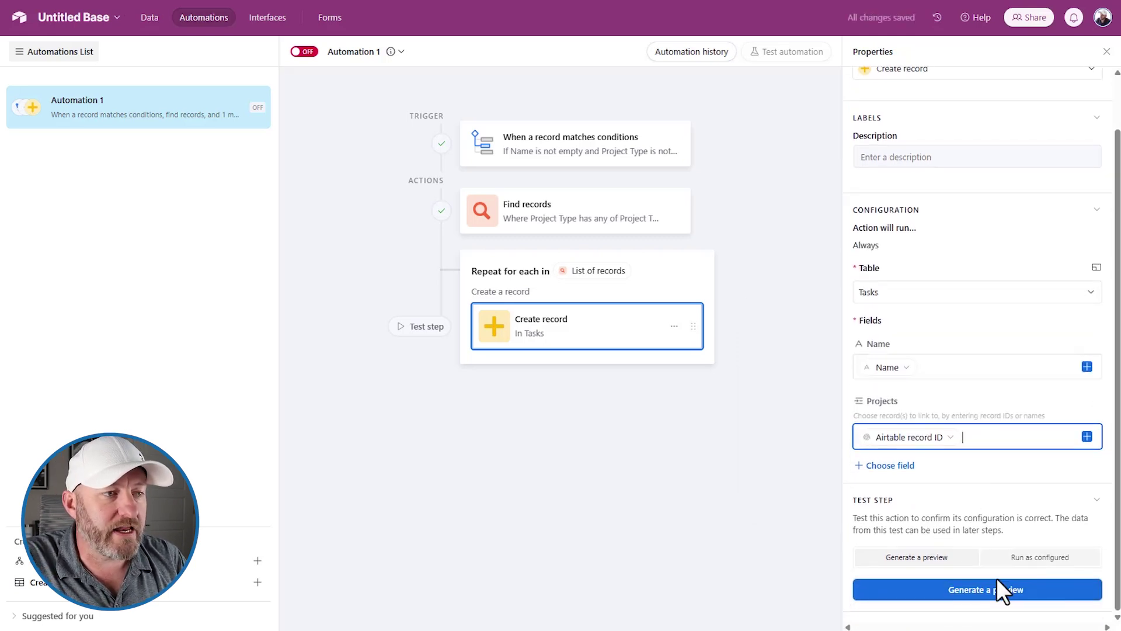
left_click(985, 591)
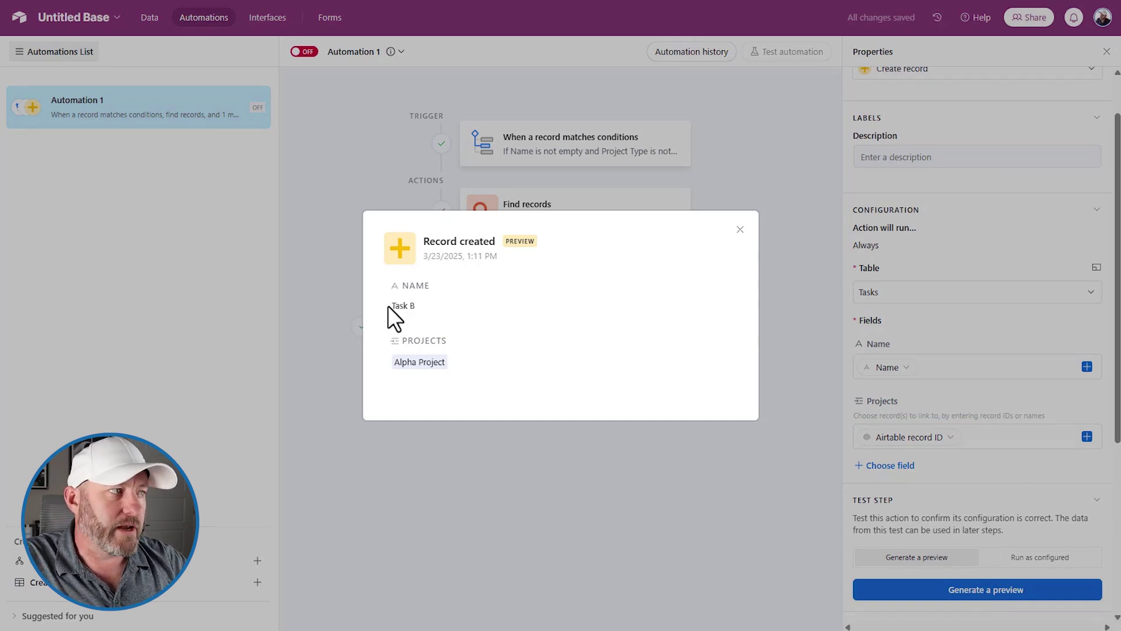
left_click_drag(388, 306, 420, 311)
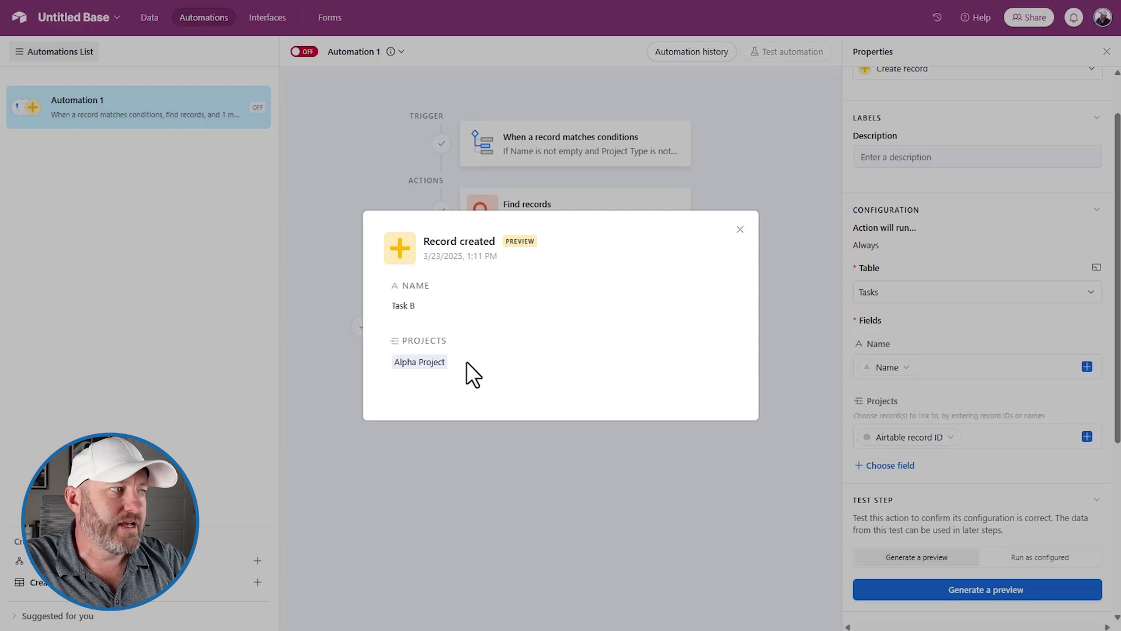
left_click_drag(465, 362, 365, 362)
left_click(431, 362)
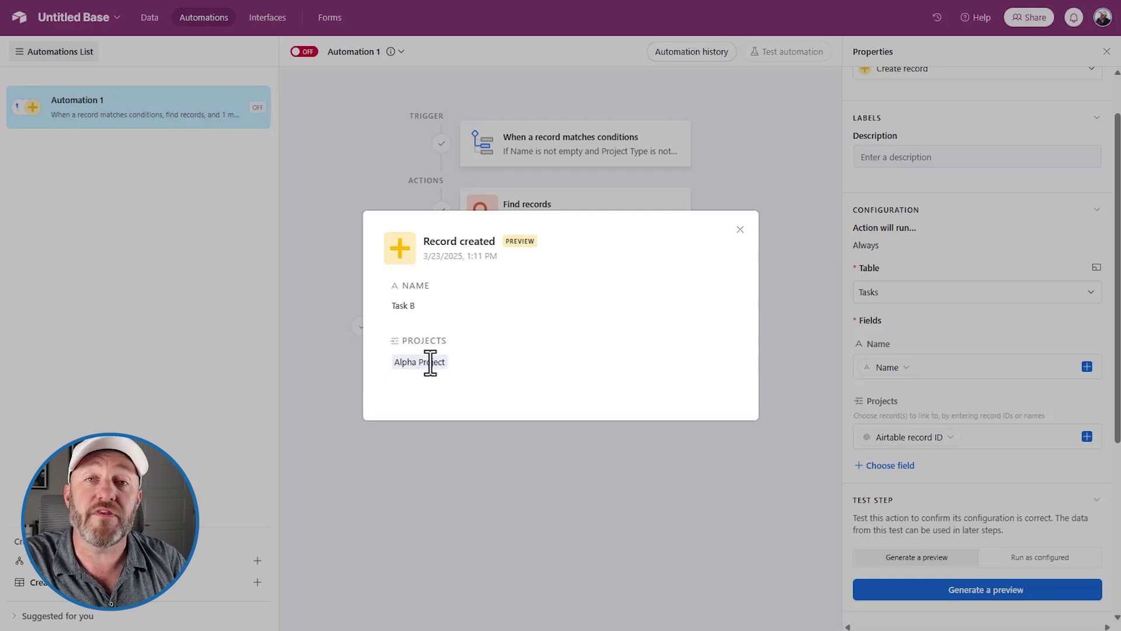
left_click(740, 230)
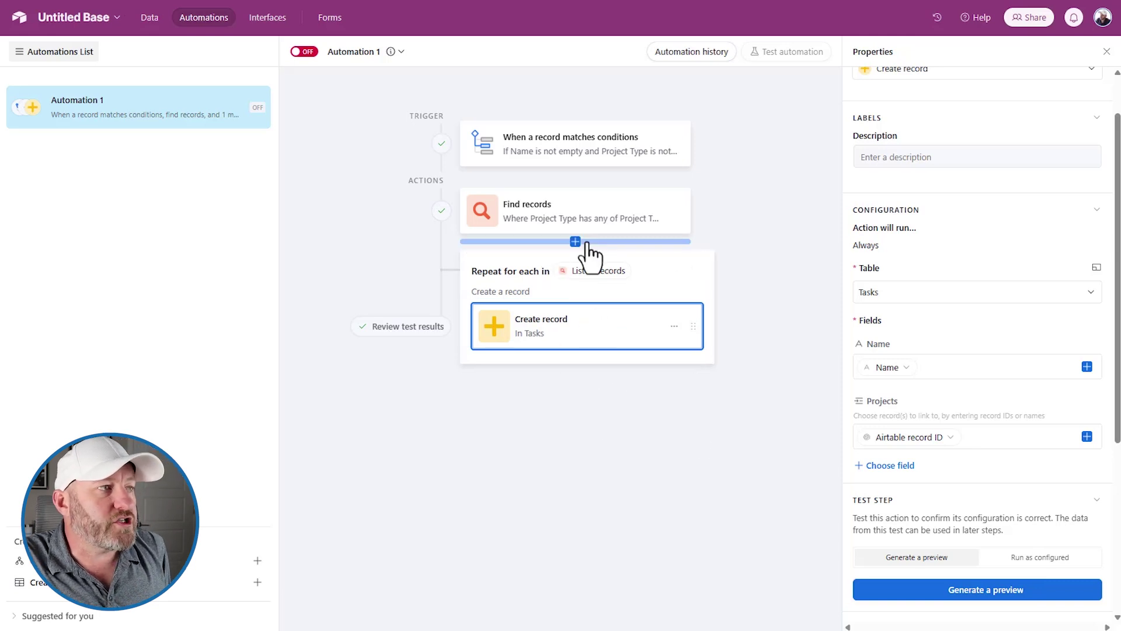
Examine the action types that can be inserted between Find records and the repeating group, without adding one
left_click(575, 241)
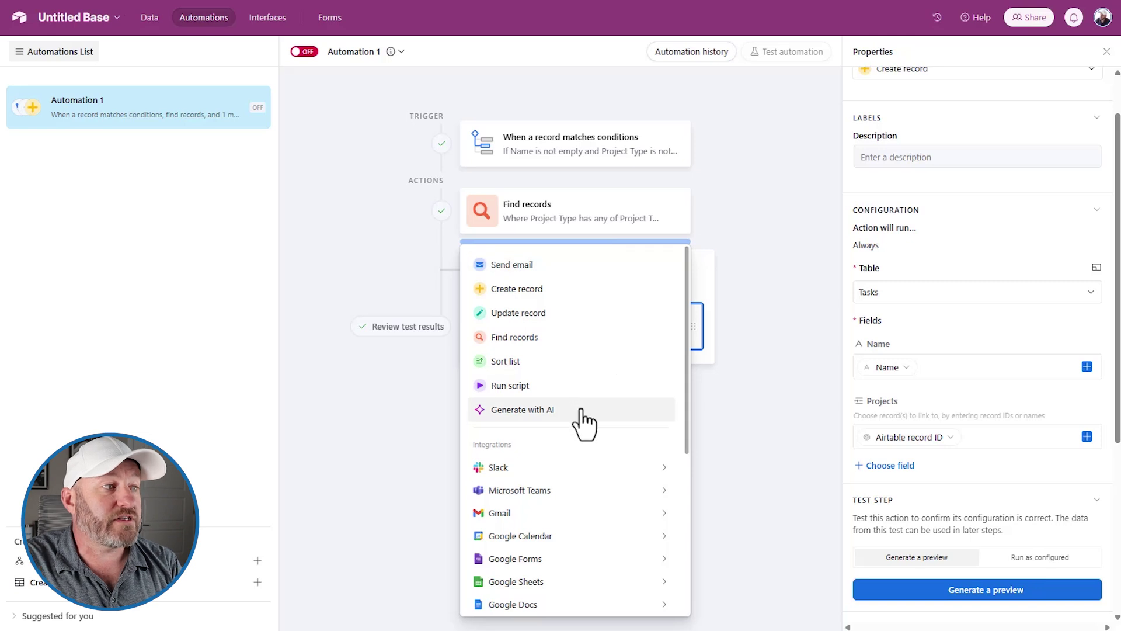
scroll(584, 462, "down", 5)
scroll(582, 500, "up", 2)
scroll(583, 499, "down", 3)
scroll(584, 512, "up", 8)
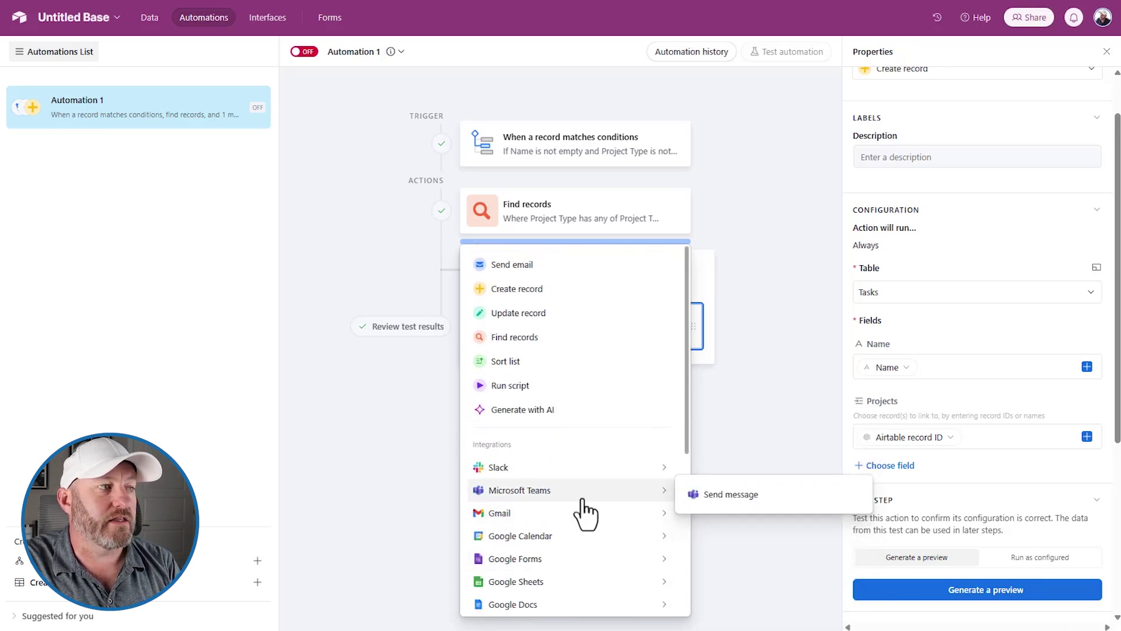
left_click(769, 309)
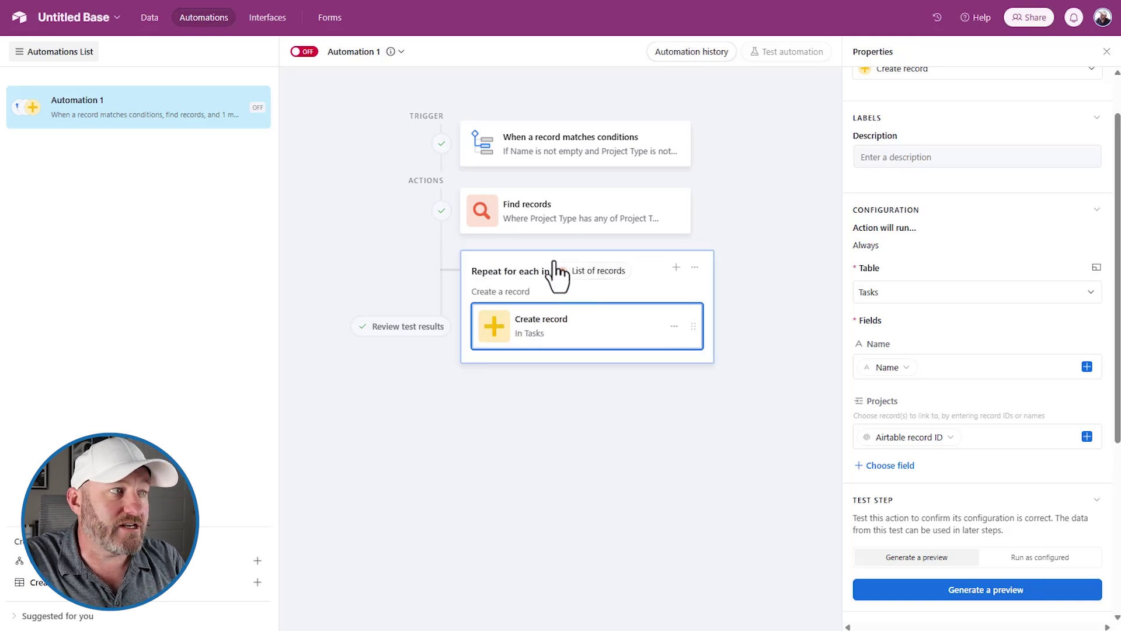
Examine the action types and integrations that can be added inside the repeating group, without adding one
left_click(676, 267)
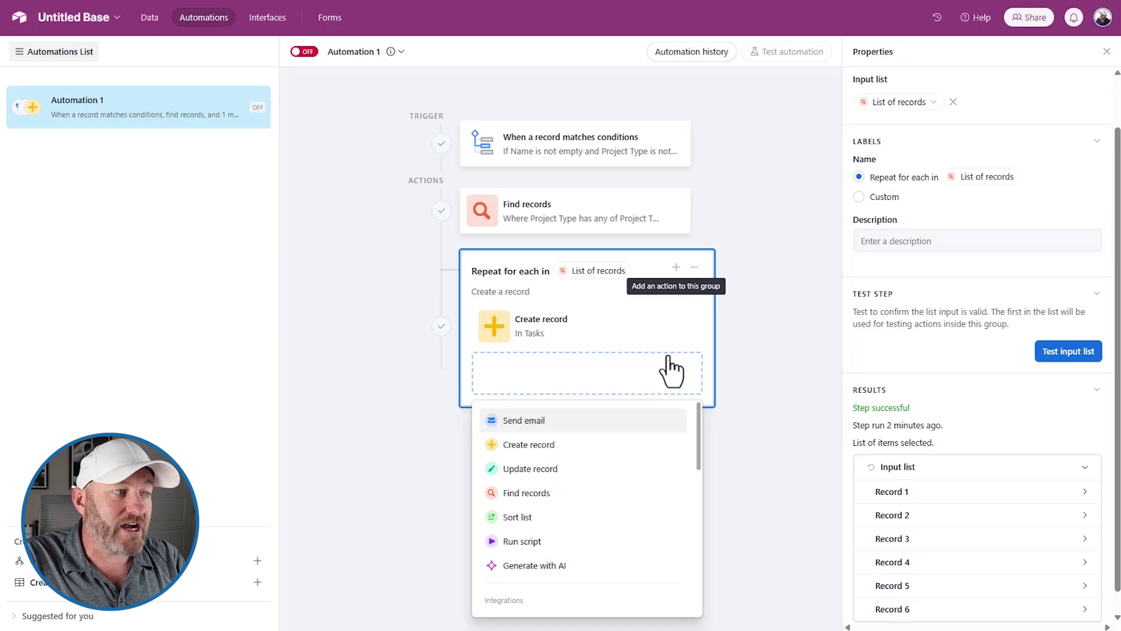
scroll(608, 497, "down", 5)
mouse_move(607, 516)
scroll(608, 517, "down", 2)
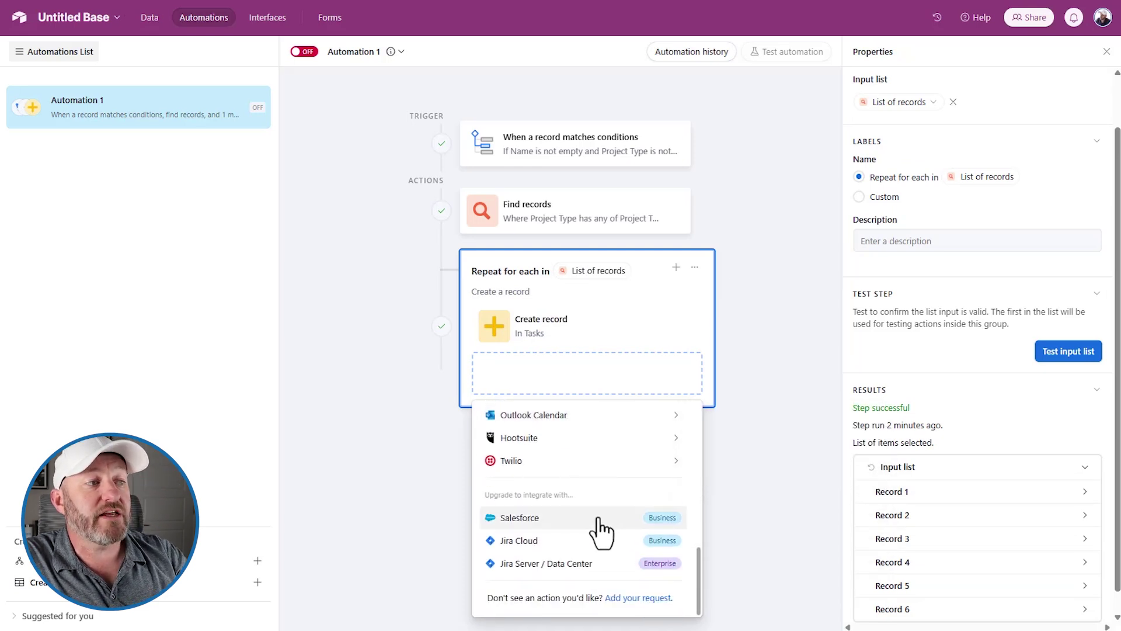
scroll(601, 514, "up", 10)
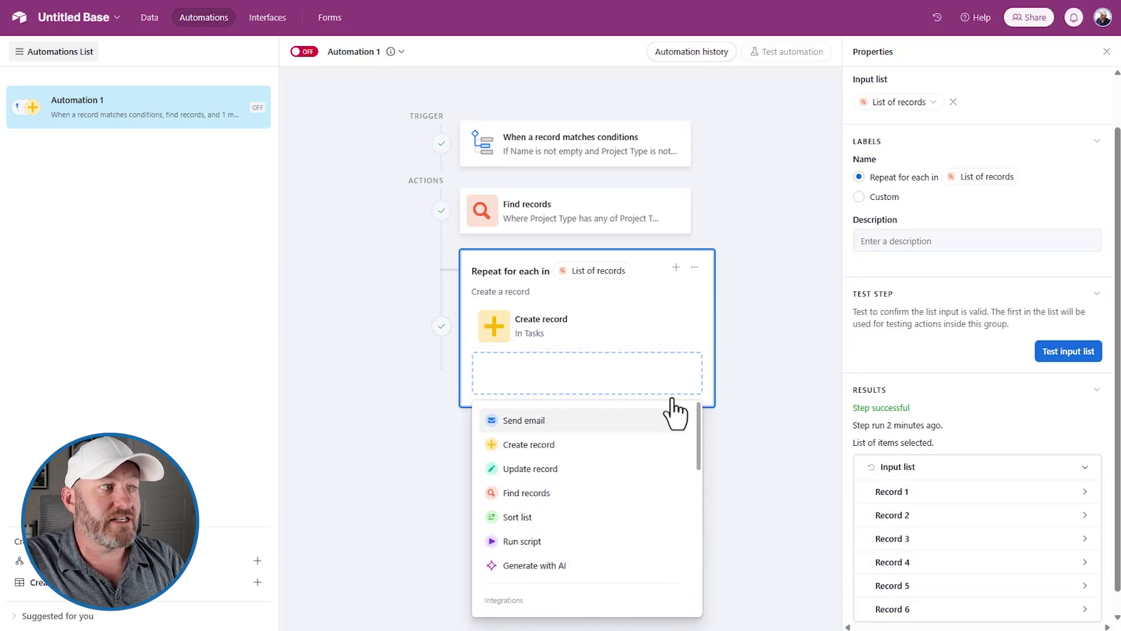
left_click(737, 376)
mouse_move(587, 351)
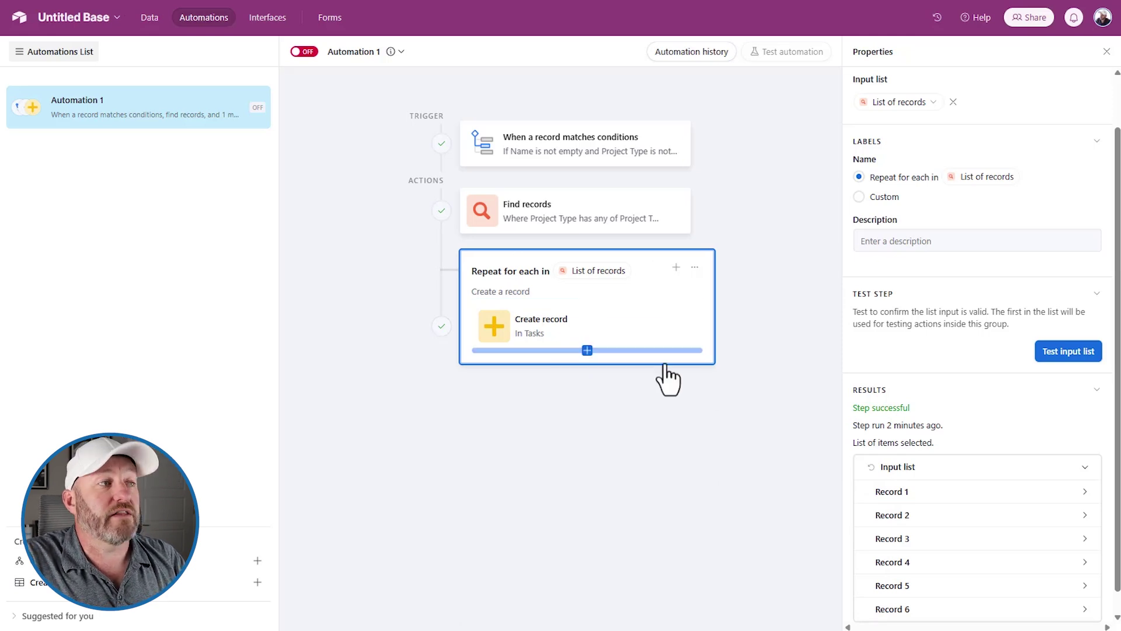
mouse_move(591, 304)
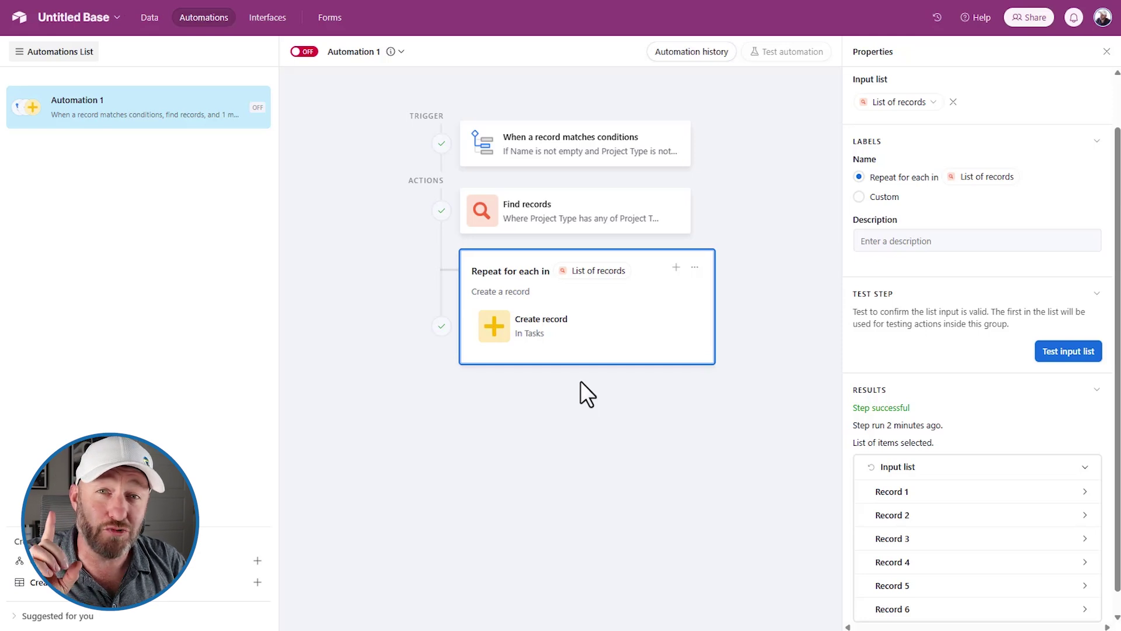
Review the built-in actions and integrations available for insertion between Find records and the repeating group, leaving the automation unchanged
mouse_move(575, 242)
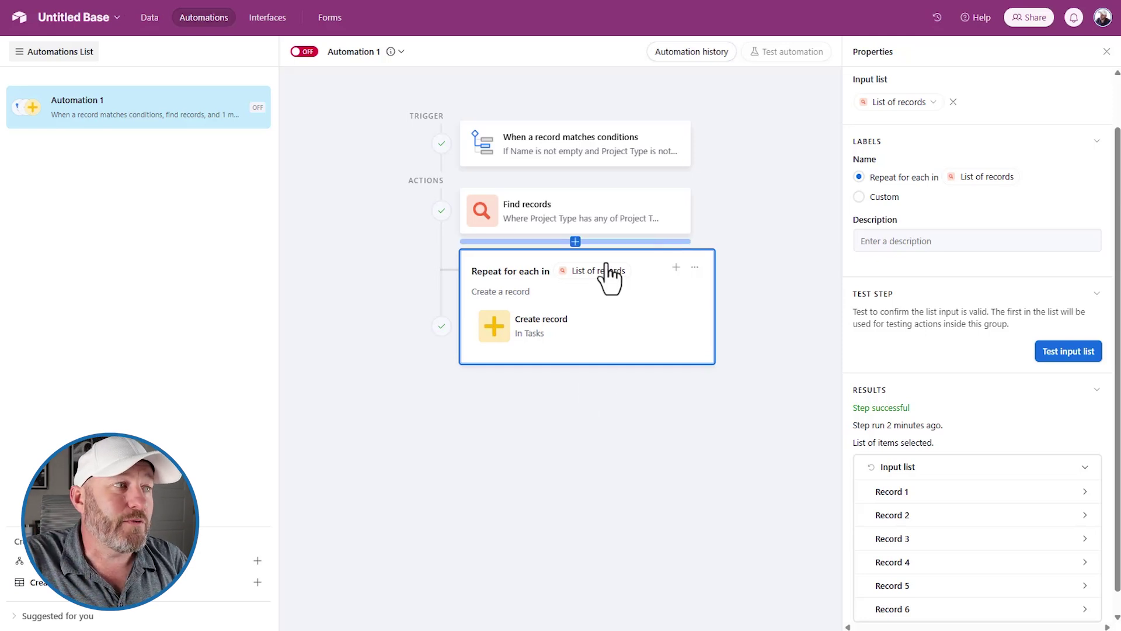
left_click(575, 241)
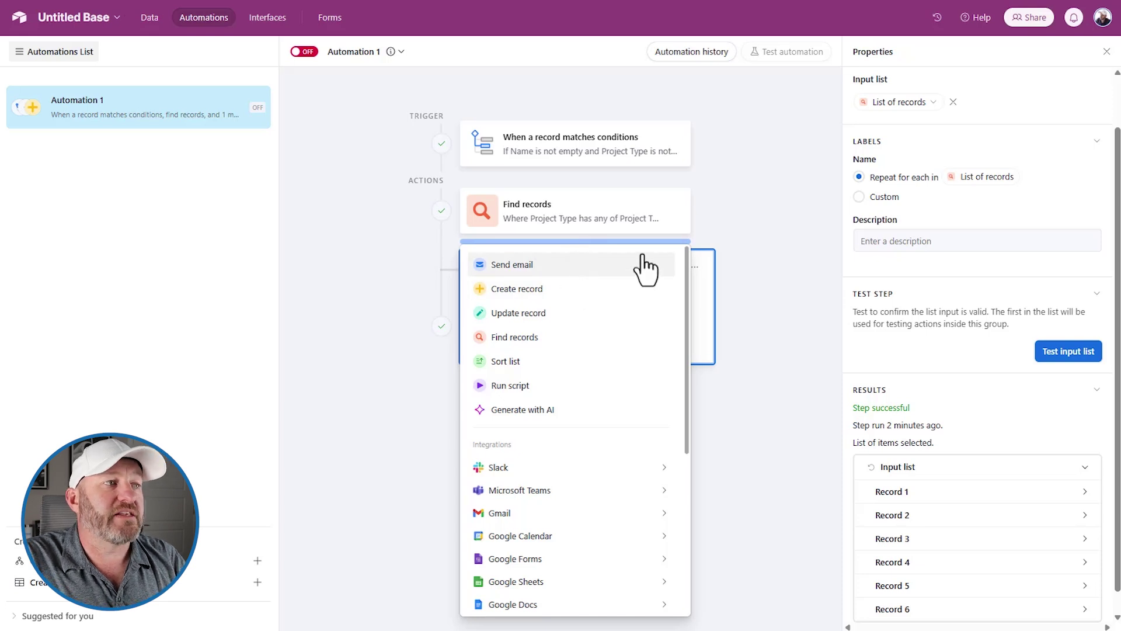
left_click(716, 266)
mouse_move(577, 251)
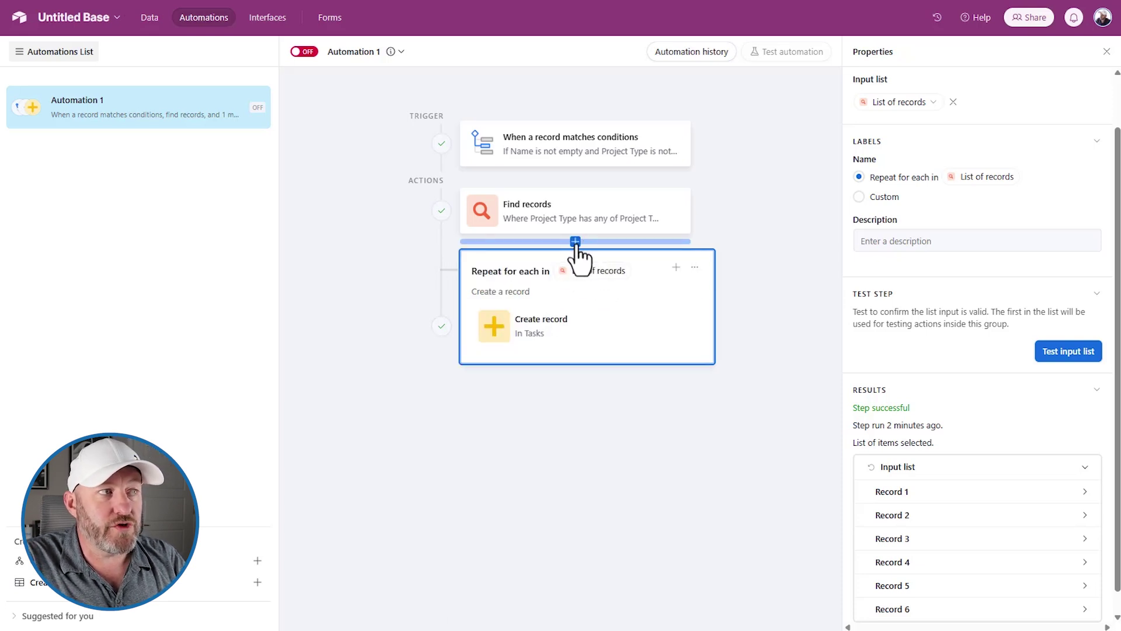
left_click(576, 243)
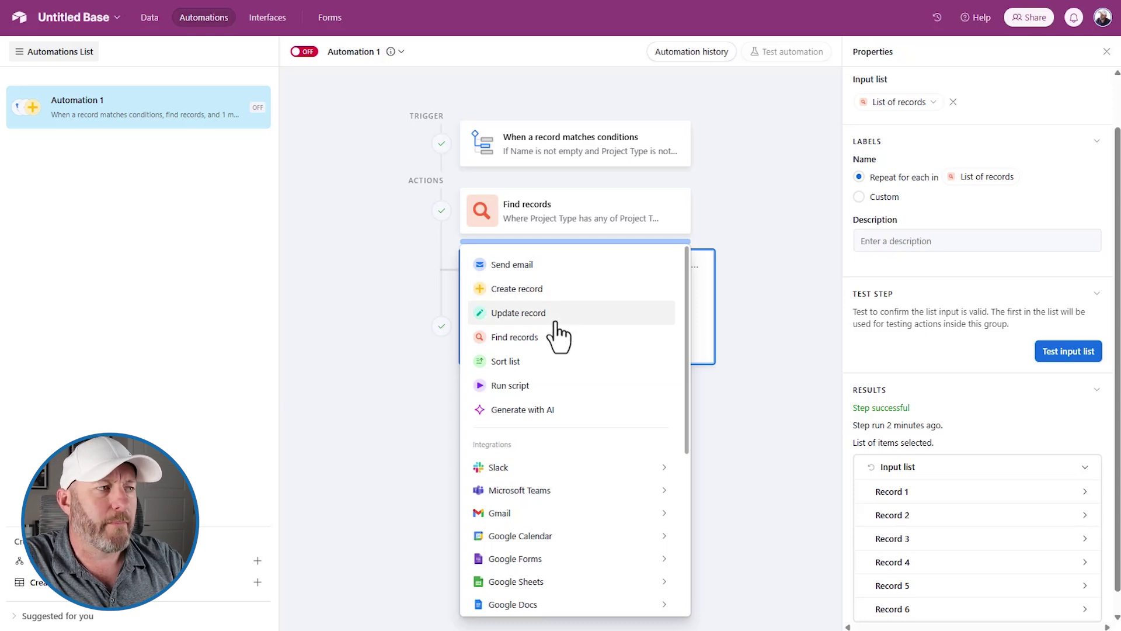
scroll(560, 421, "down", 5)
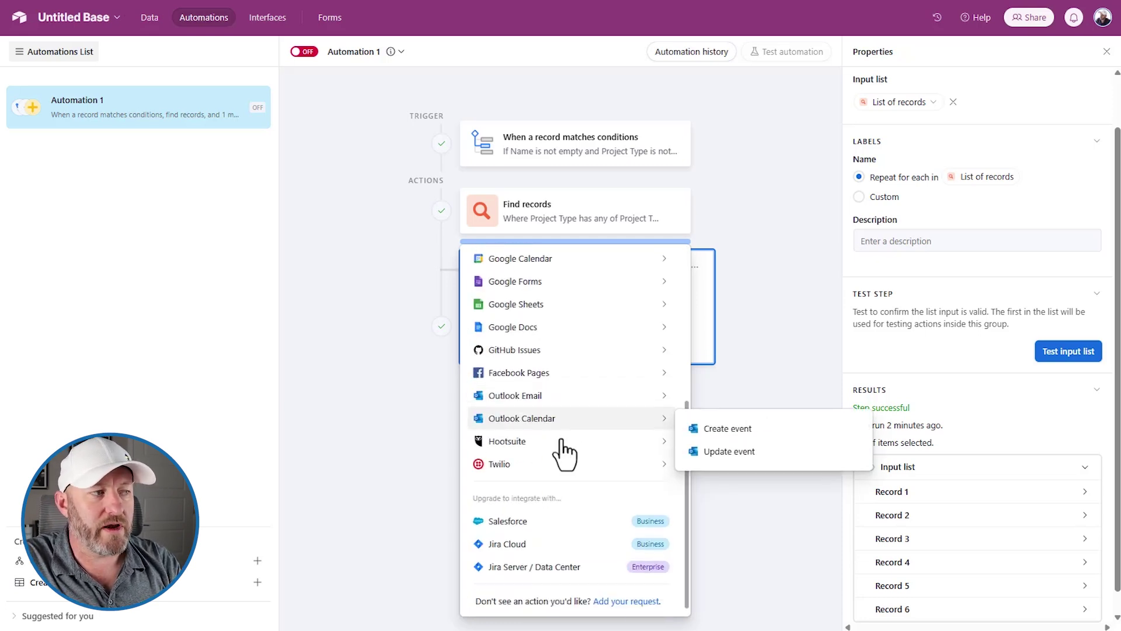
scroll(562, 458, "up", 5)
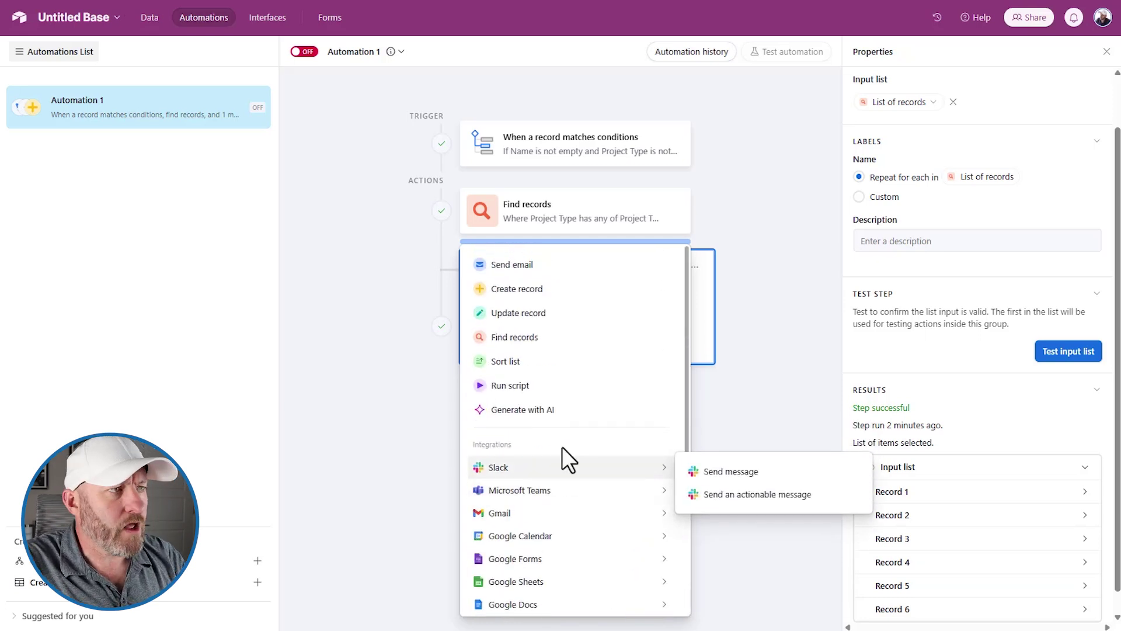
left_click(753, 381)
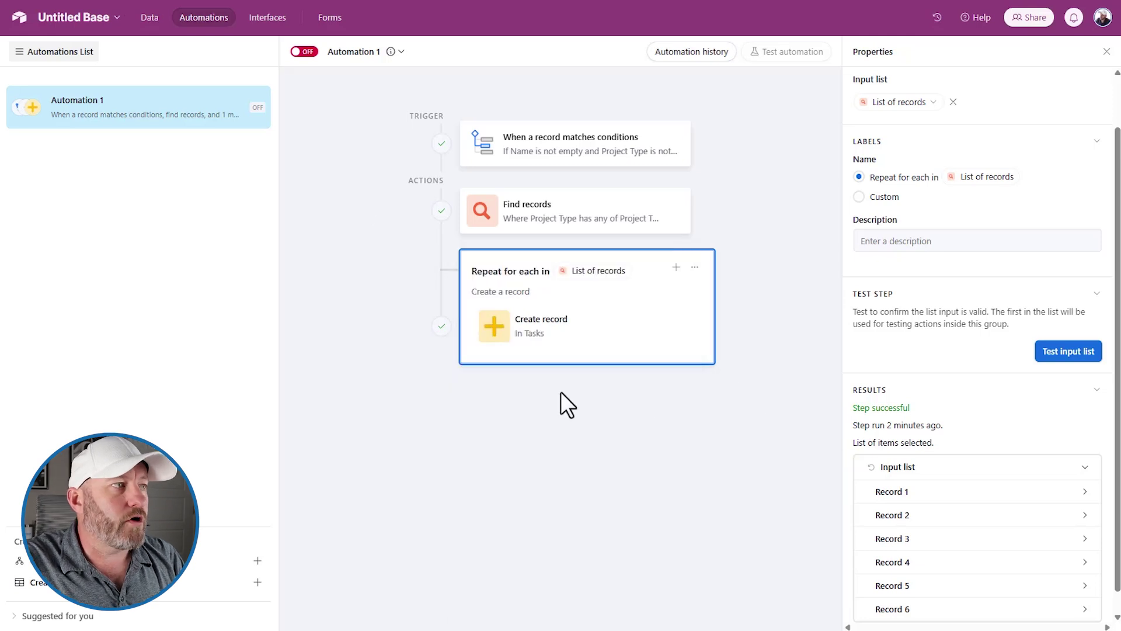
Turn on Automation 1 and go to the Alpha Project record in the Projects table
left_click(305, 52)
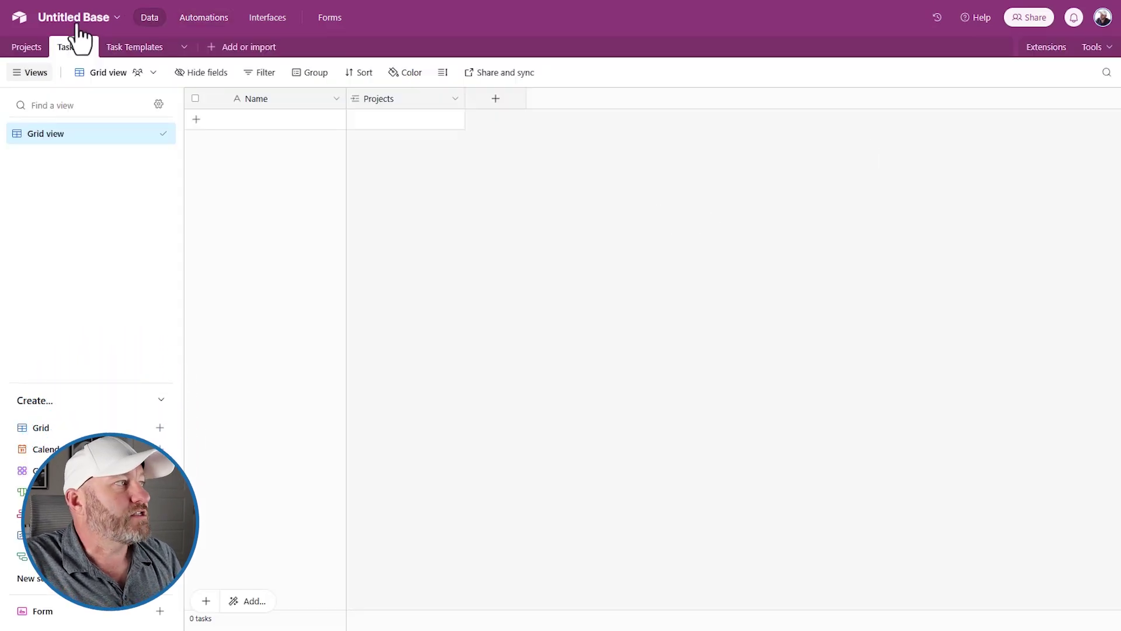
left_click(26, 48)
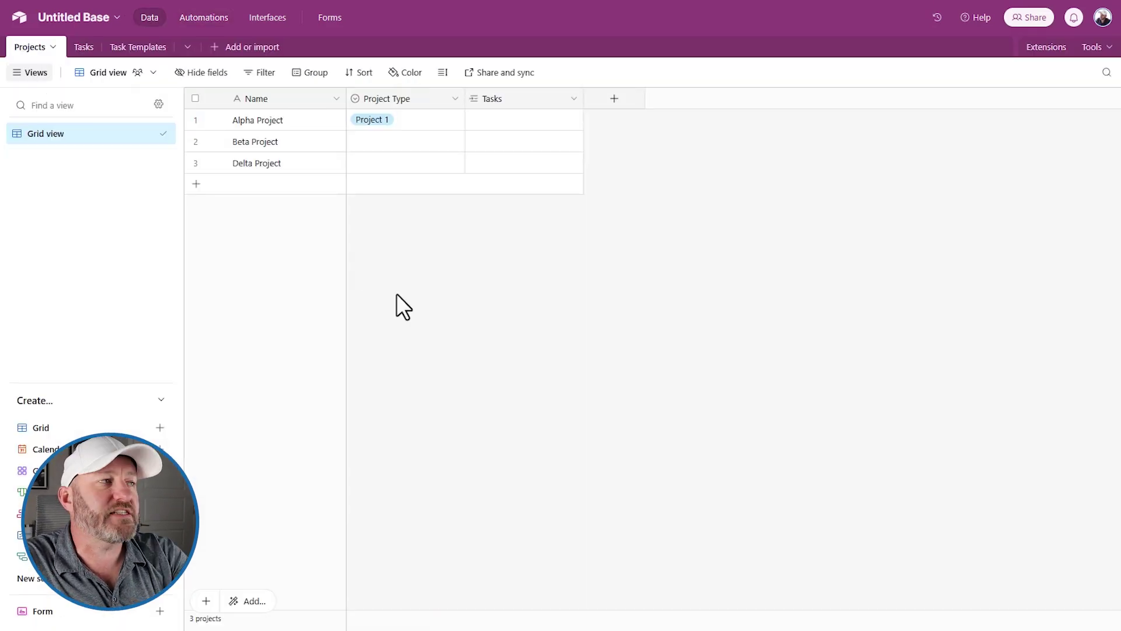
left_click_drag(282, 128, 505, 126)
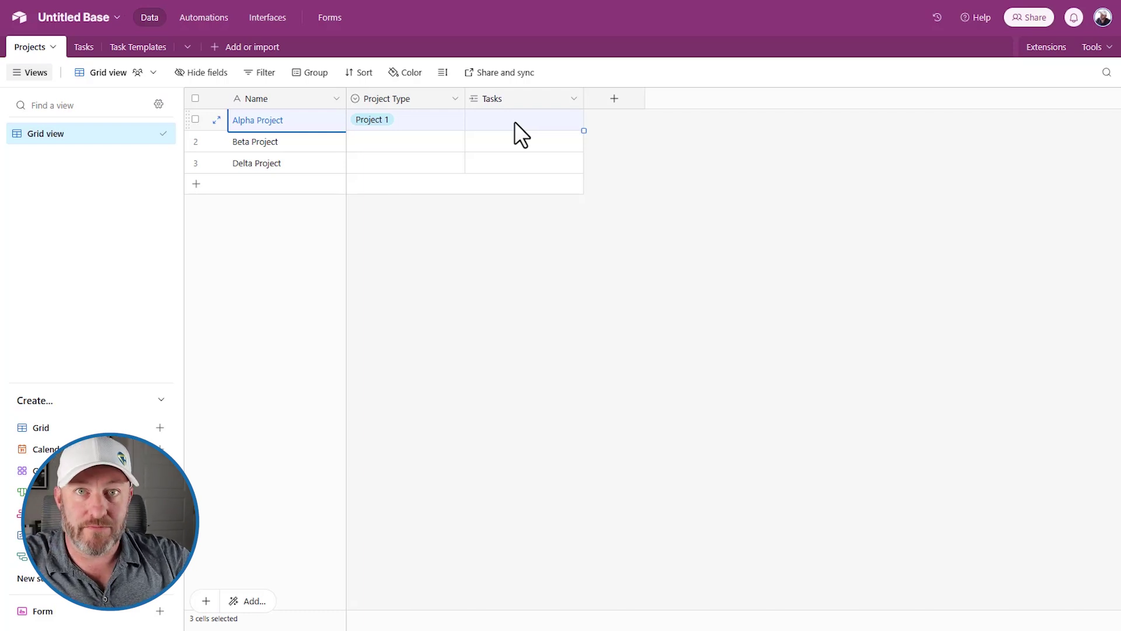
left_click(528, 411)
Clear Alpha Project's Project Type and set it to Project 1 again to trigger the automation
left_click(412, 123)
key("Delete")
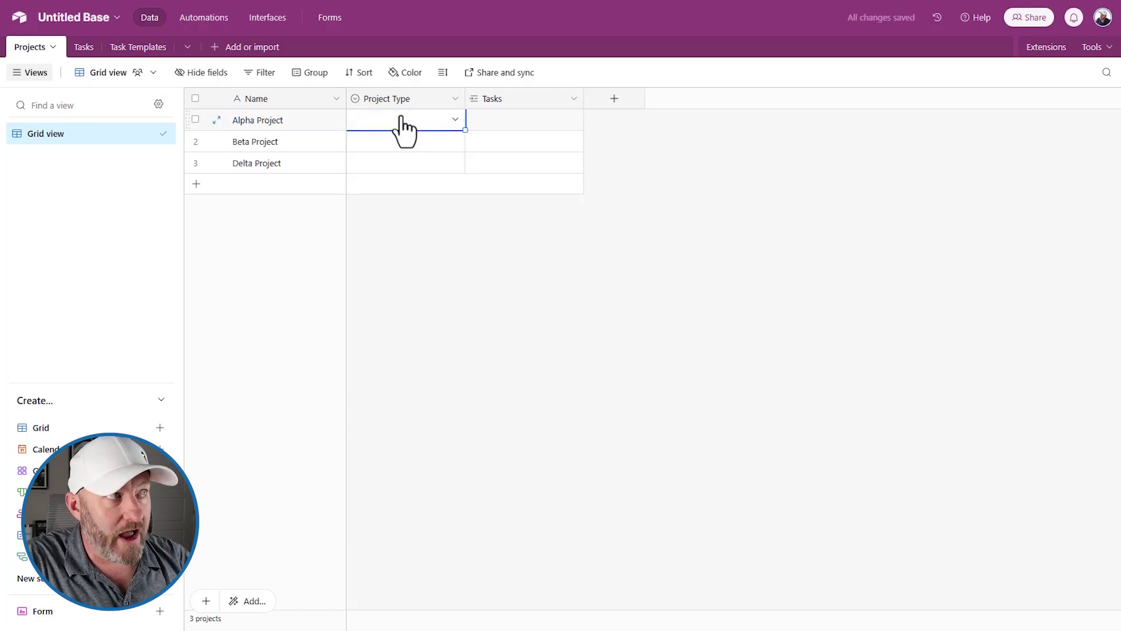
left_click(405, 126)
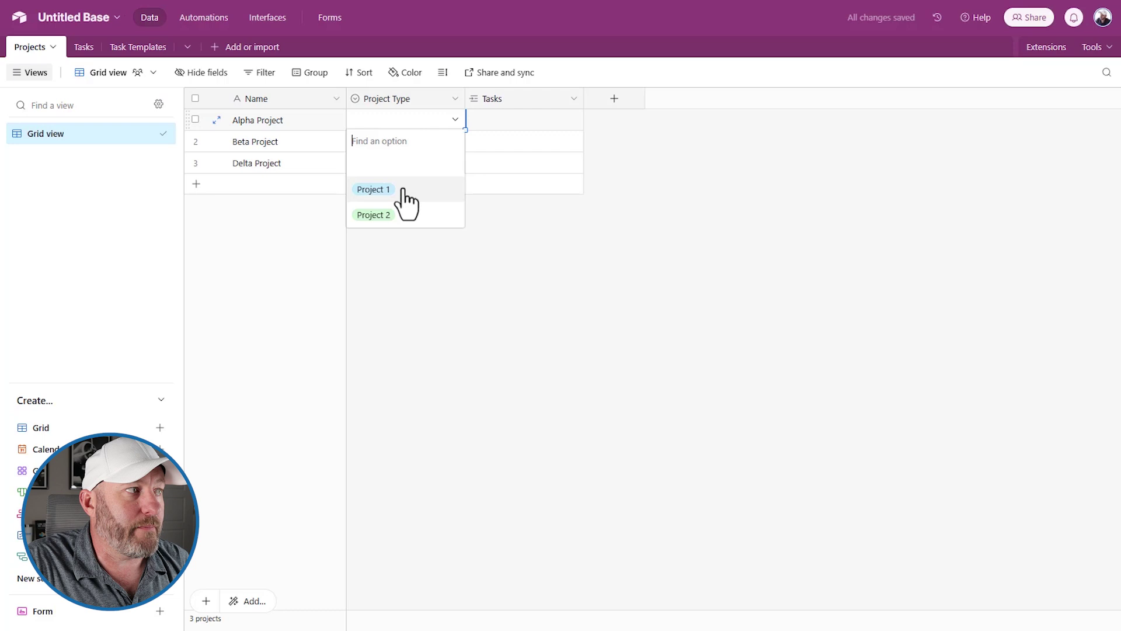
left_click(397, 189)
left_click(531, 312)
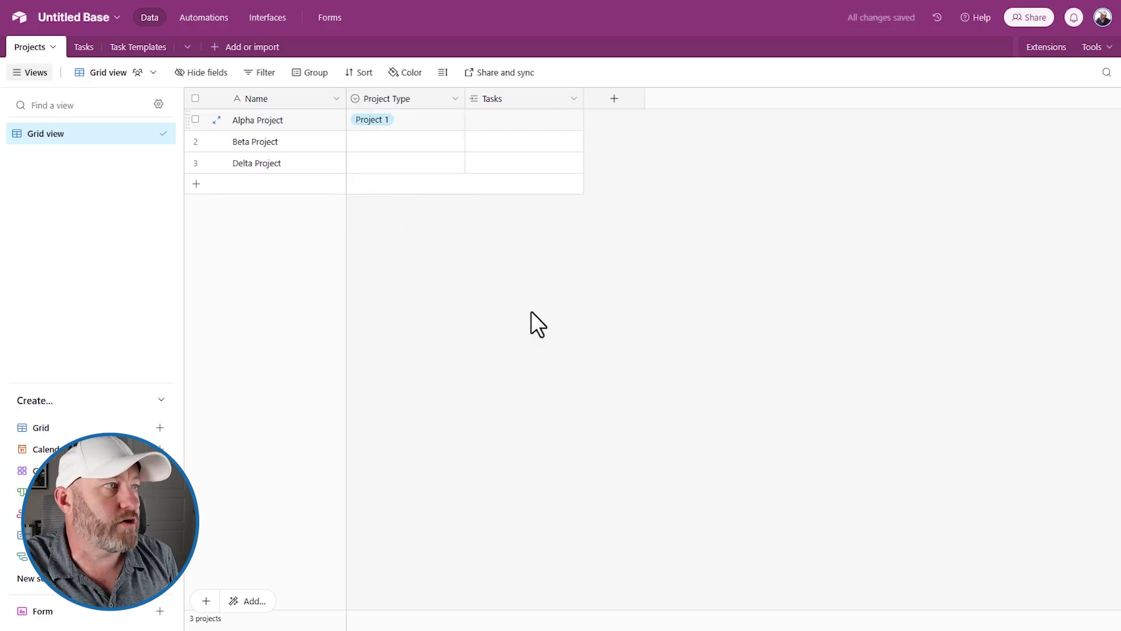
Widen the Tasks column in the Projects table and check the generated records in the Tasks table
left_click_drag(584, 95, 787, 90)
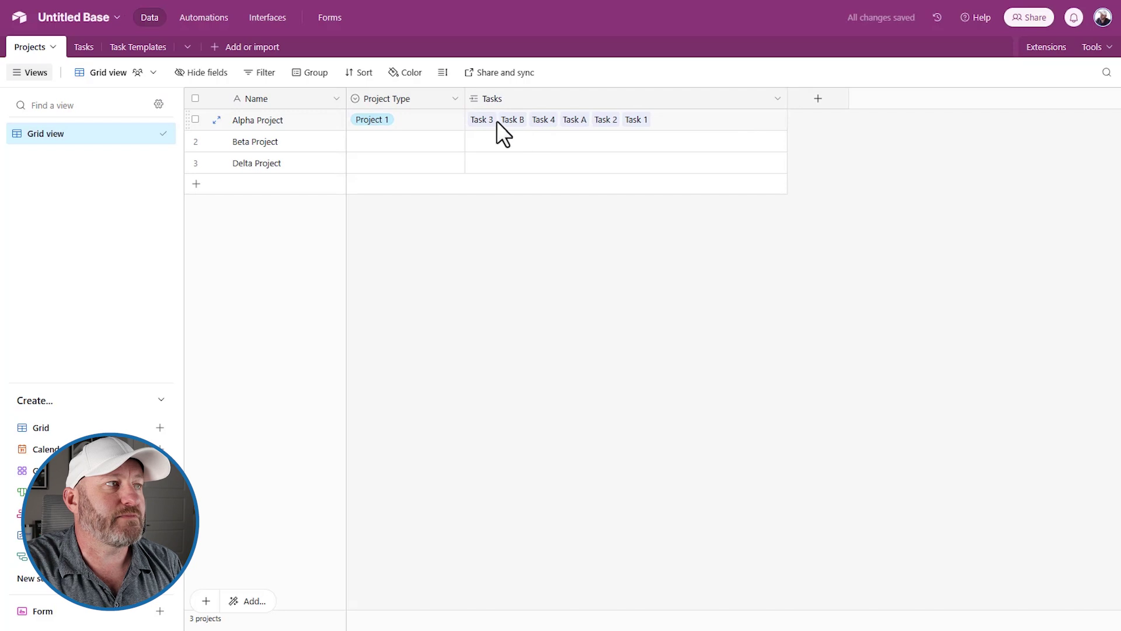
left_click(83, 48)
left_click(268, 120)
left_click_drag(270, 129, 291, 234)
left_click(626, 298)
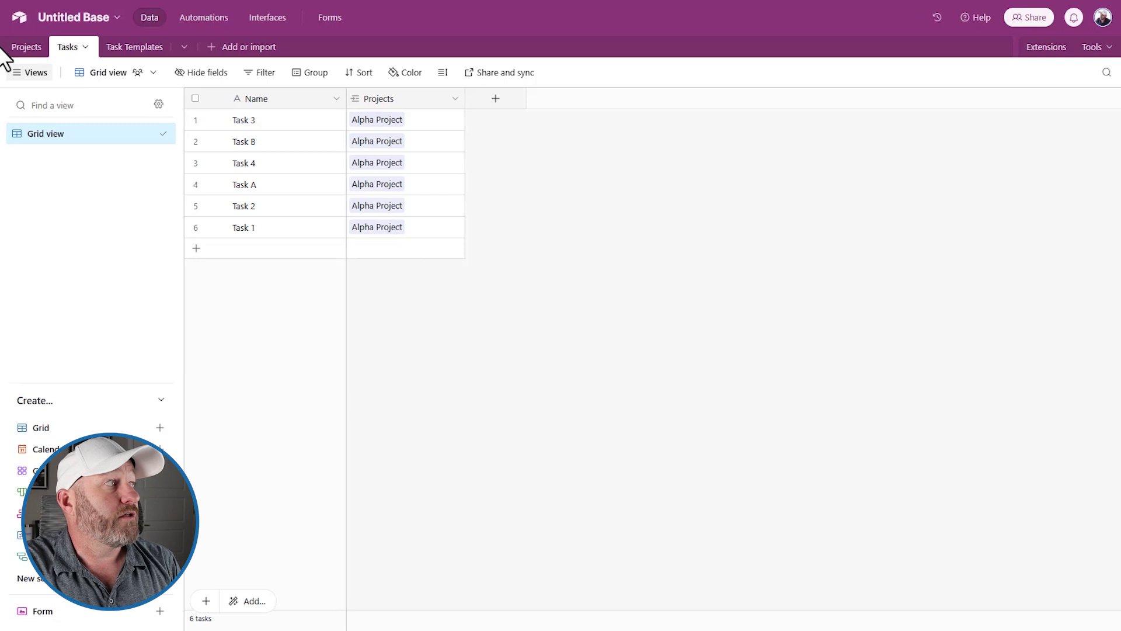
Set Beta Project's Project Type to Project 2 in the Projects table and check its linked tasks
left_click(25, 49)
double_click(374, 142)
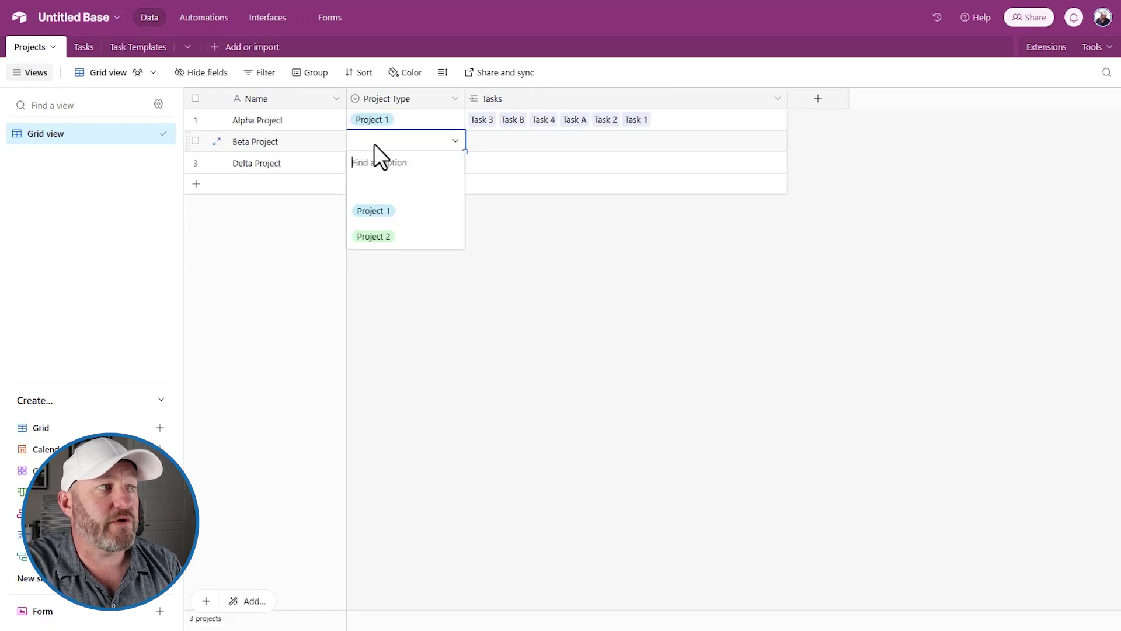
left_click(409, 239)
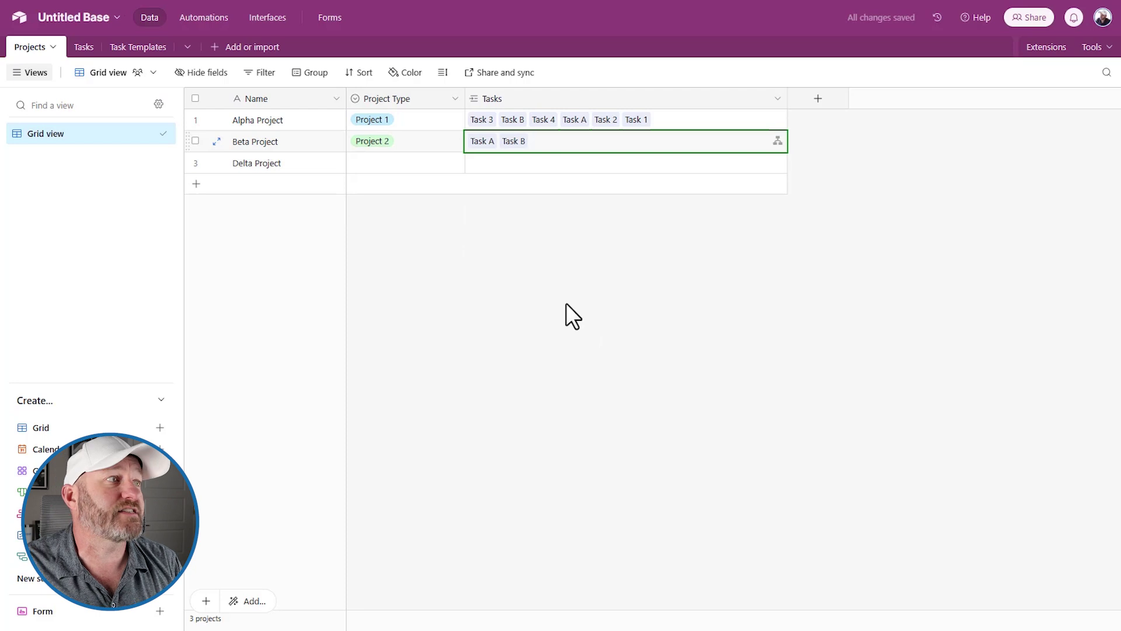
left_click(489, 146)
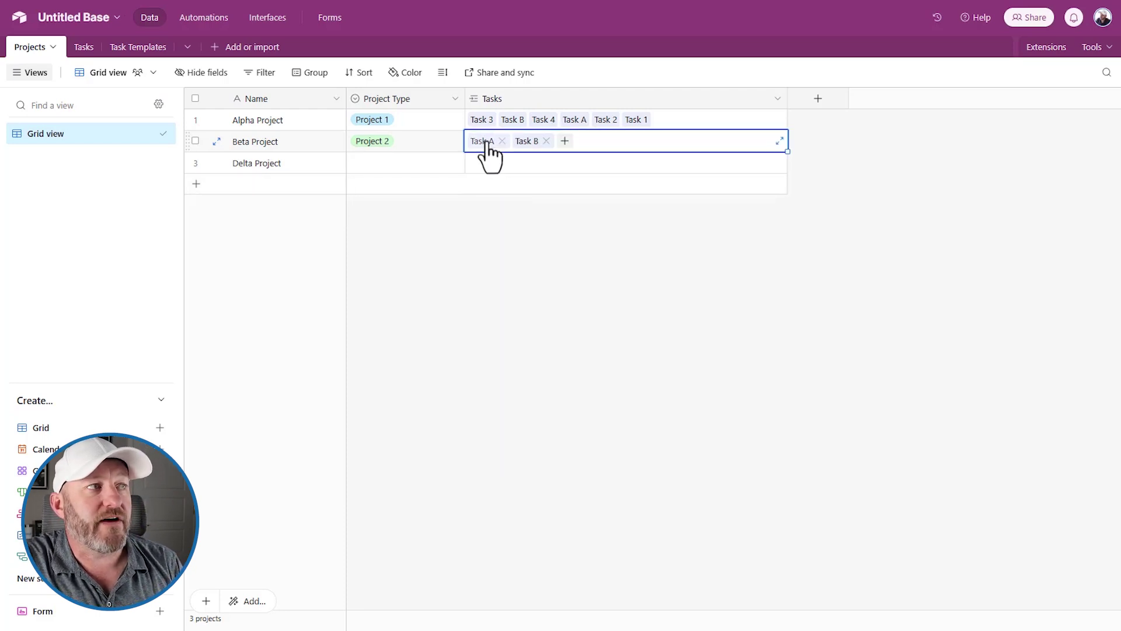
Add a task template named Task C in the Task Templates table, assigned only to Project 2
left_click(150, 48)
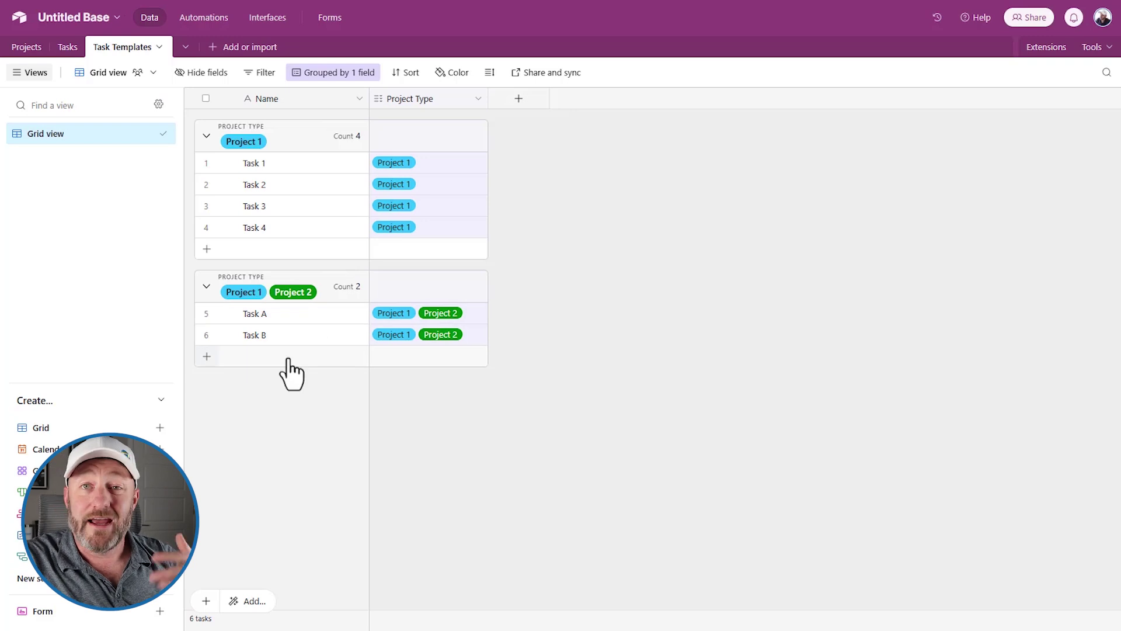
left_click(271, 361)
type("Ta")
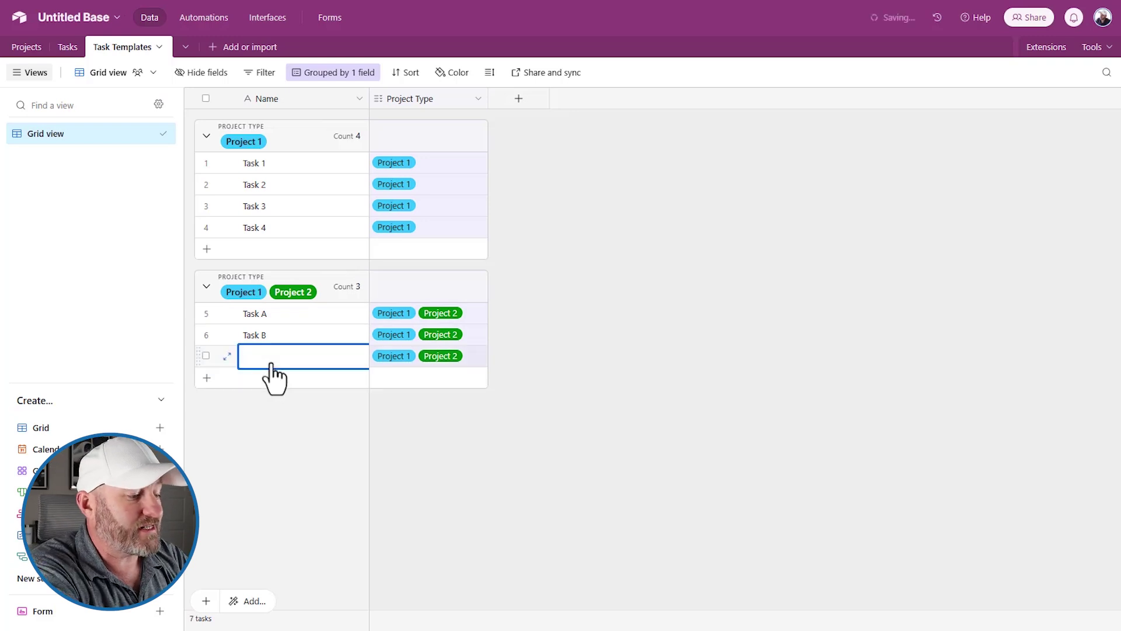
type("sk C")
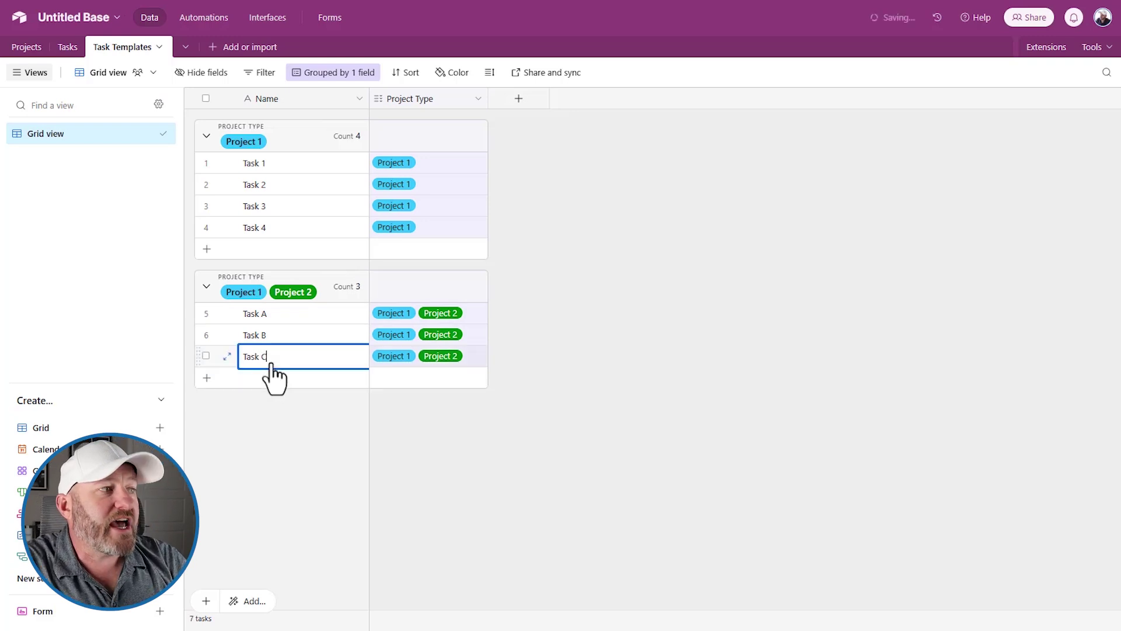
left_click(392, 359)
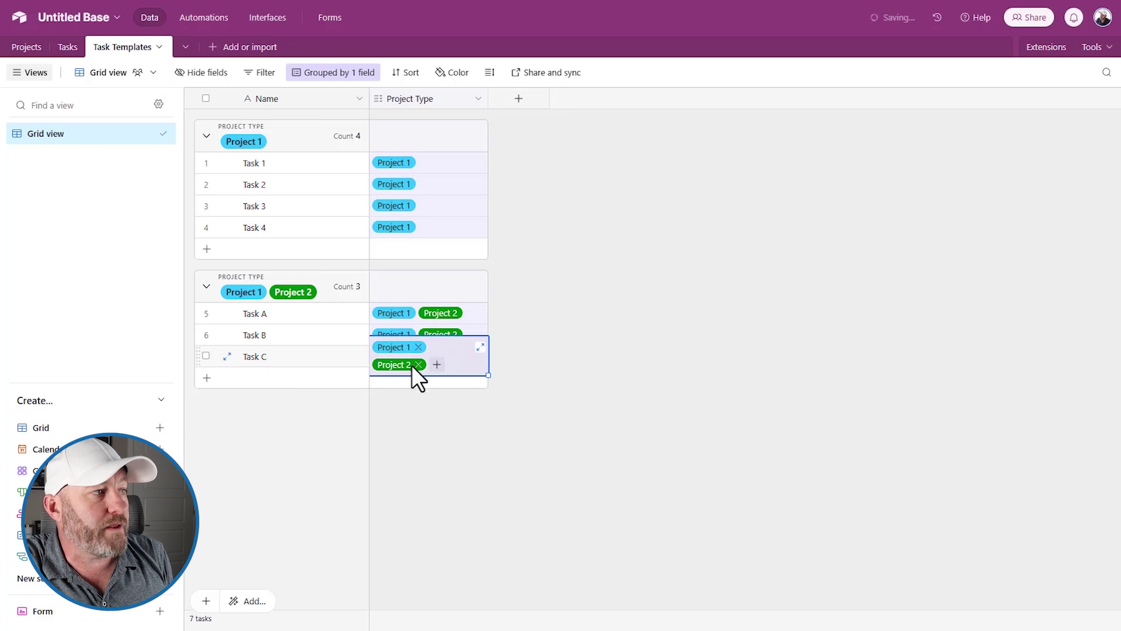
left_click(418, 347)
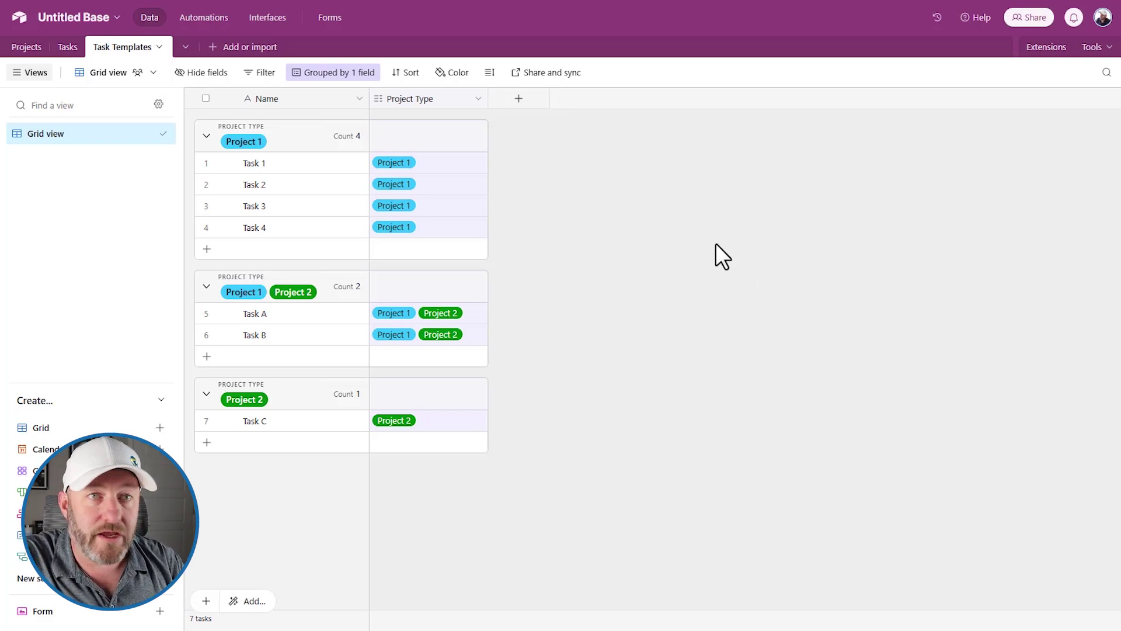
Set Delta Project's Project Type to Project 2 in the Projects table
left_click(29, 48)
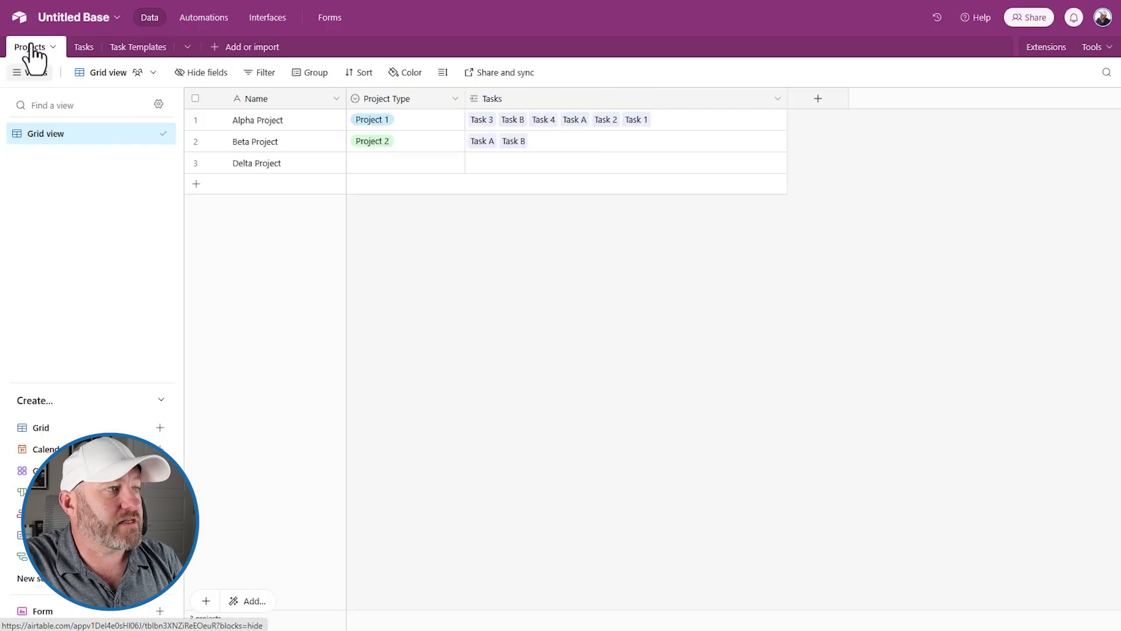
left_click(400, 164)
left_click(400, 163)
left_click(405, 258)
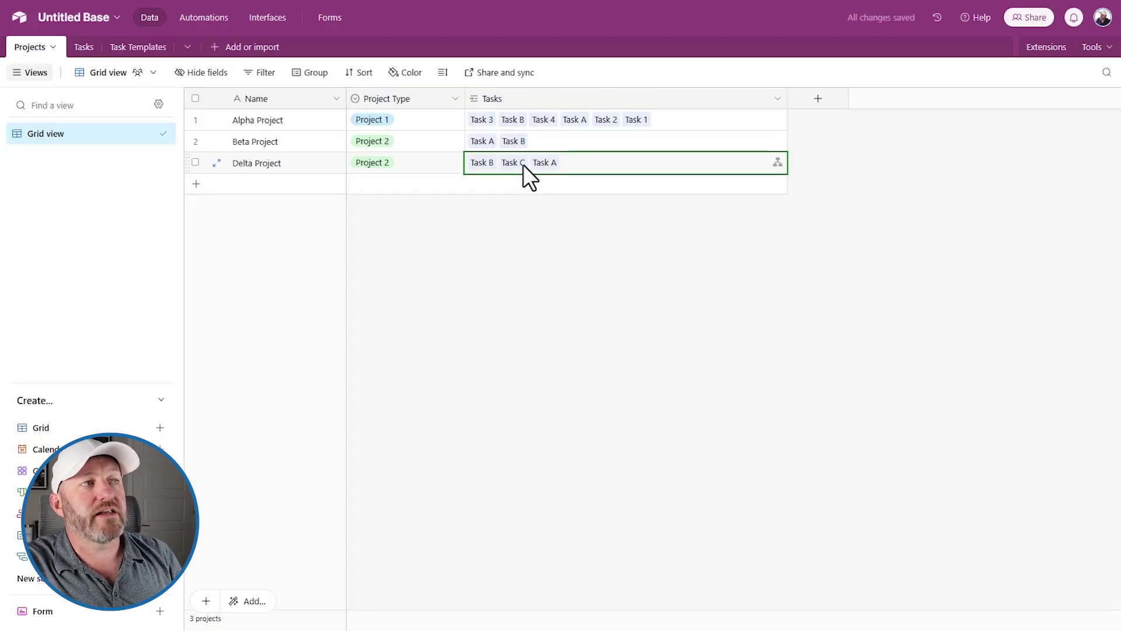
Open the Task C record linked to Delta Project, check its project link and activity, and close it
left_click(488, 164)
left_click(525, 163)
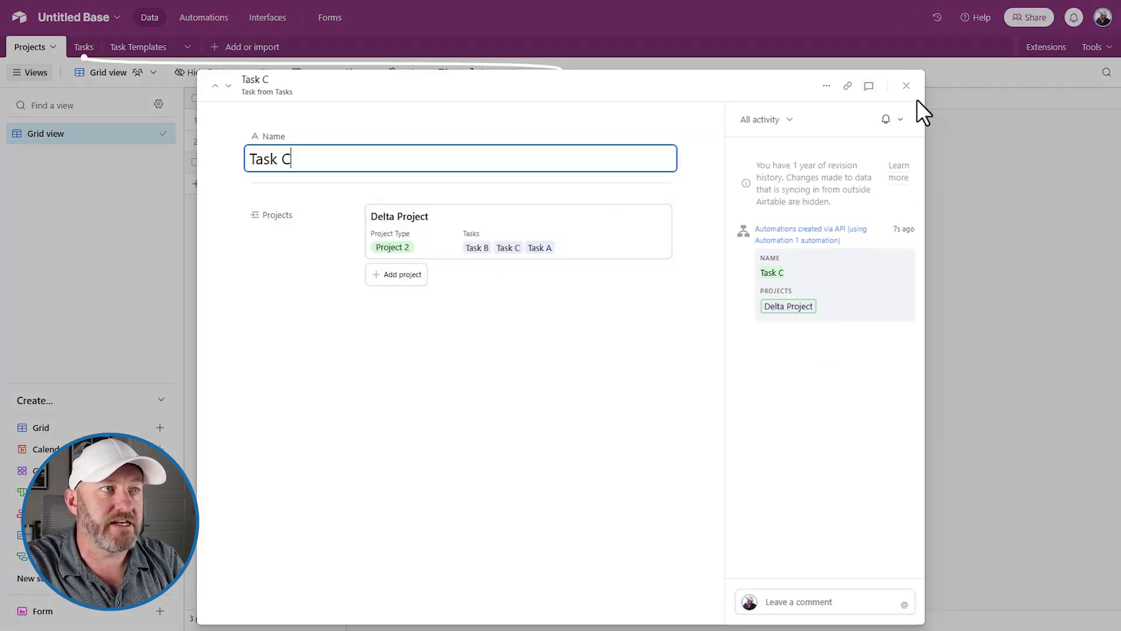
left_click(932, 202)
left_click(995, 285)
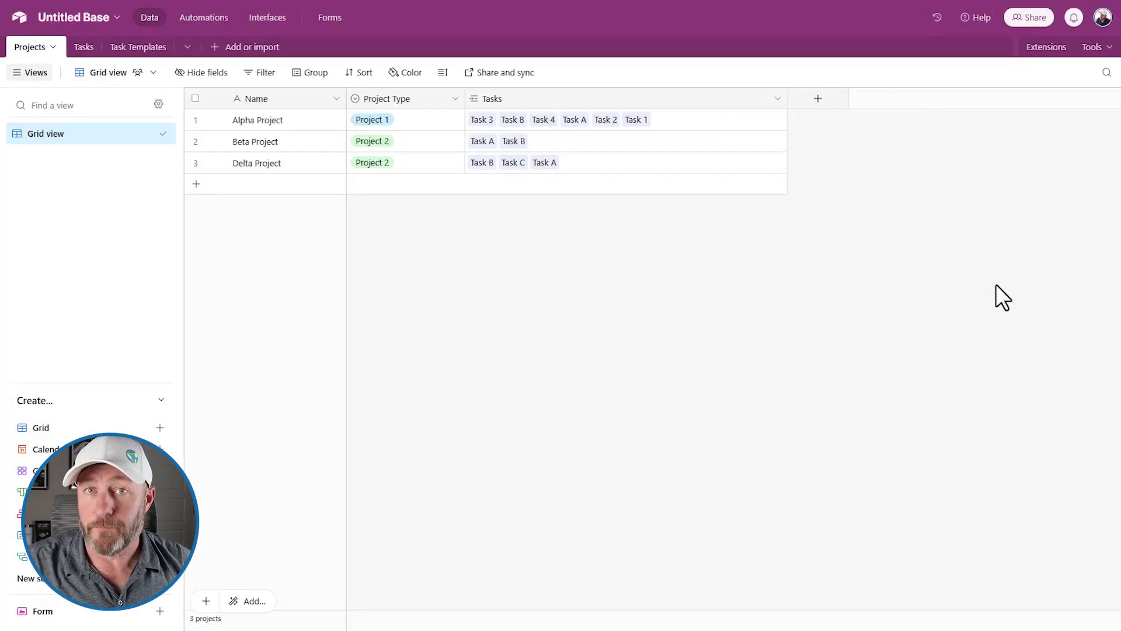